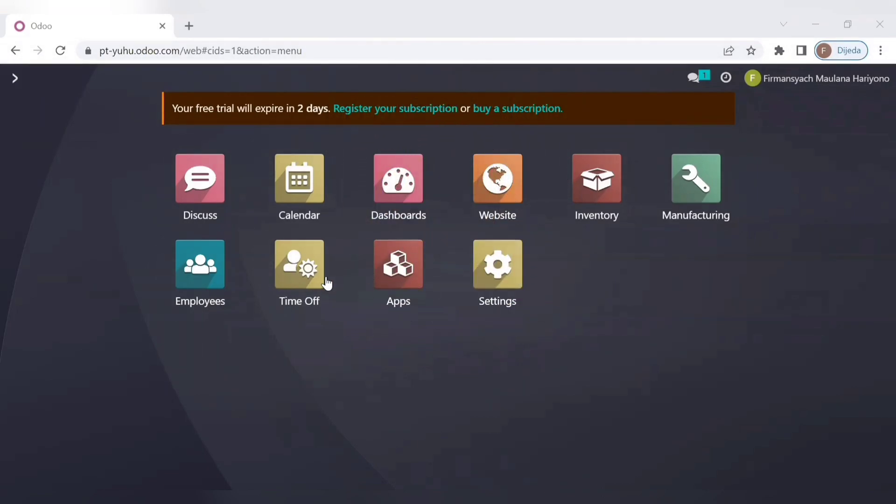
Create a new employee record with the employee's name and the job position Akuntan
{"action": "left_click", "coordinate": [214, 268]}
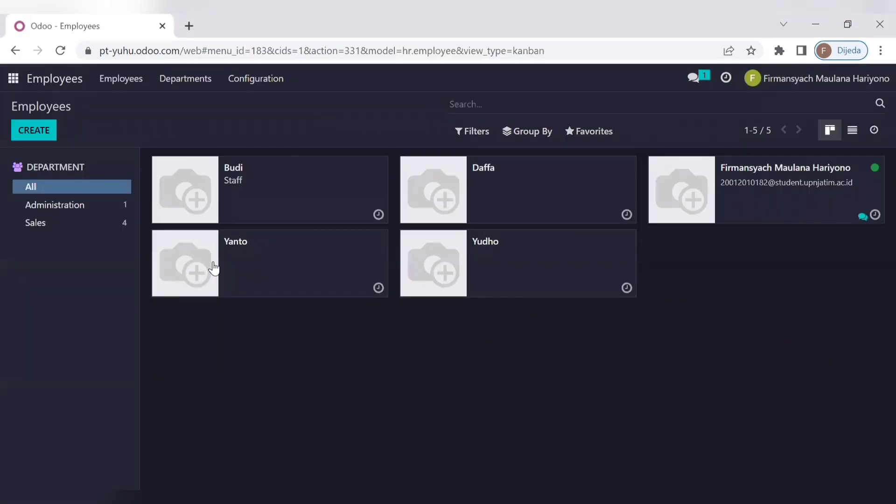
{"action": "left_click", "coordinate": [34, 132]}
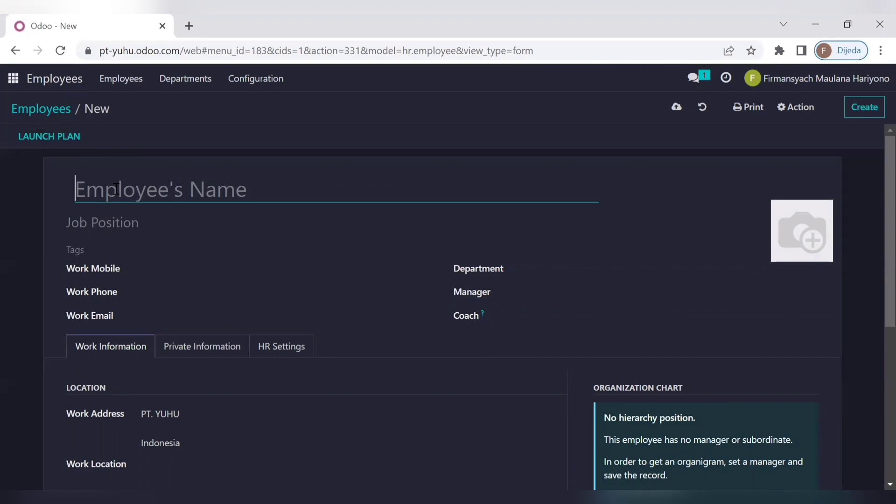
{"action": "type", "text": "Firman"}
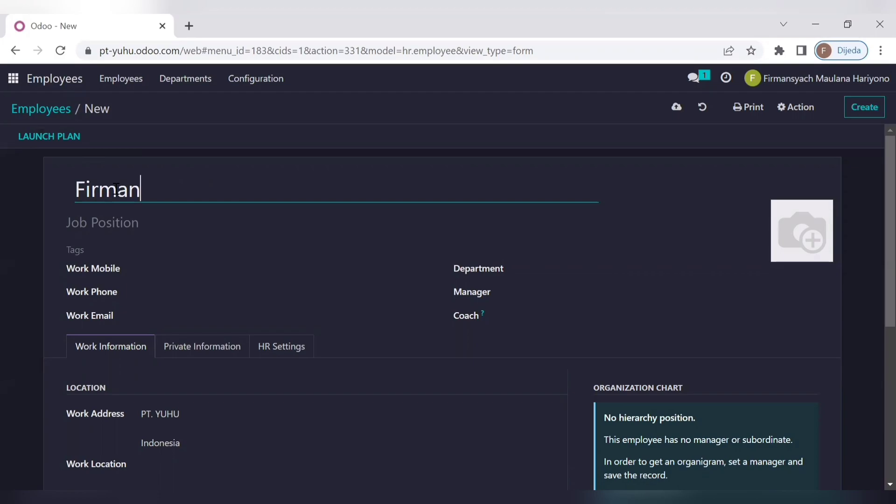
{"action": "left_click", "coordinate": [125, 217]}
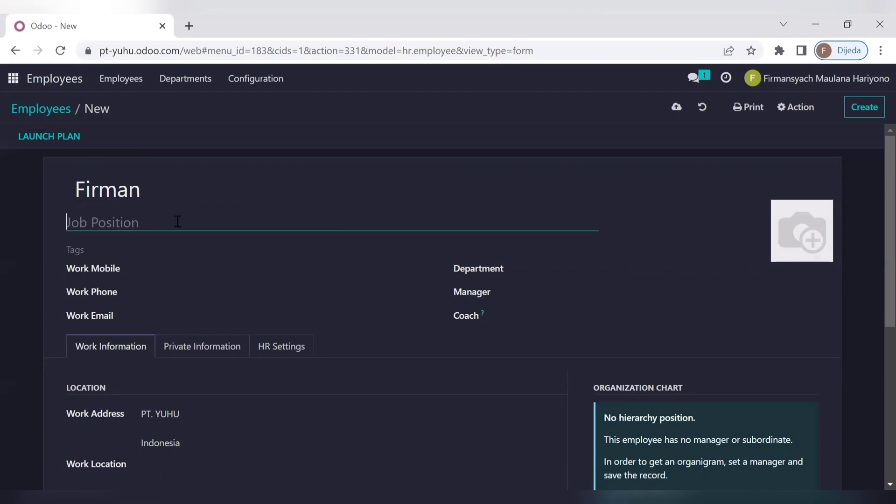
{"action": "type", "text": "Aku"}
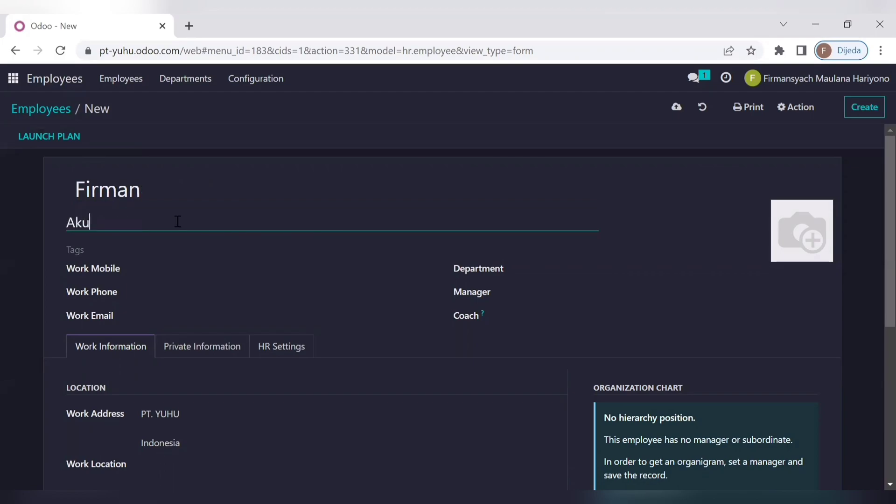
{"action": "type", "text": "ntan"}
Assign the new employee to the Administration department and select the signed-in user as manager
{"action": "left_click", "coordinate": [520, 268]}
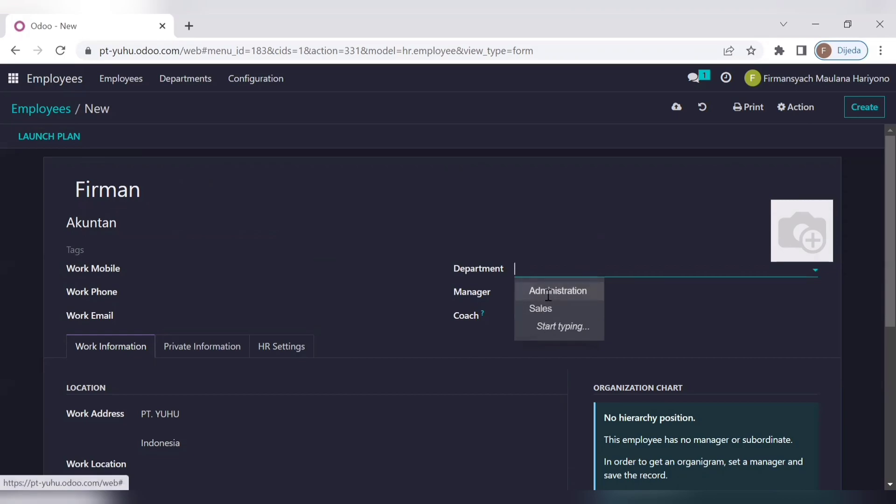
{"action": "left_click", "coordinate": [548, 301]}
{"action": "left_click", "coordinate": [550, 294]}
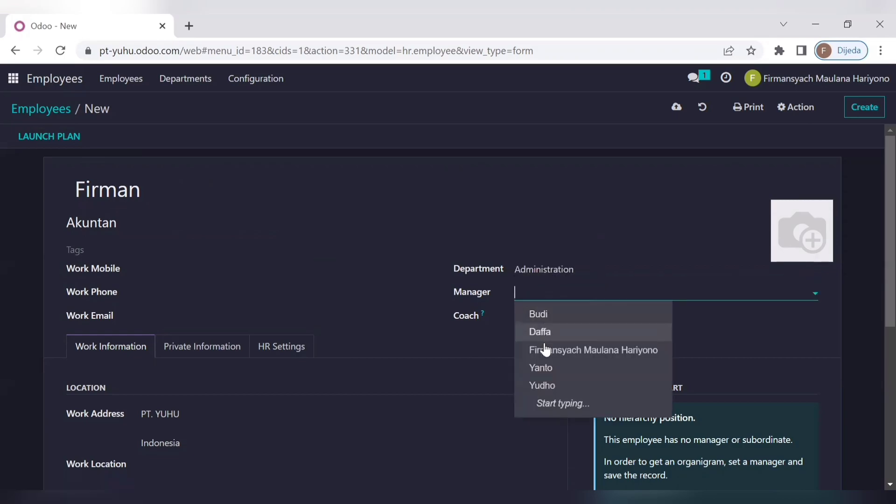
{"action": "left_click", "coordinate": [546, 348]}
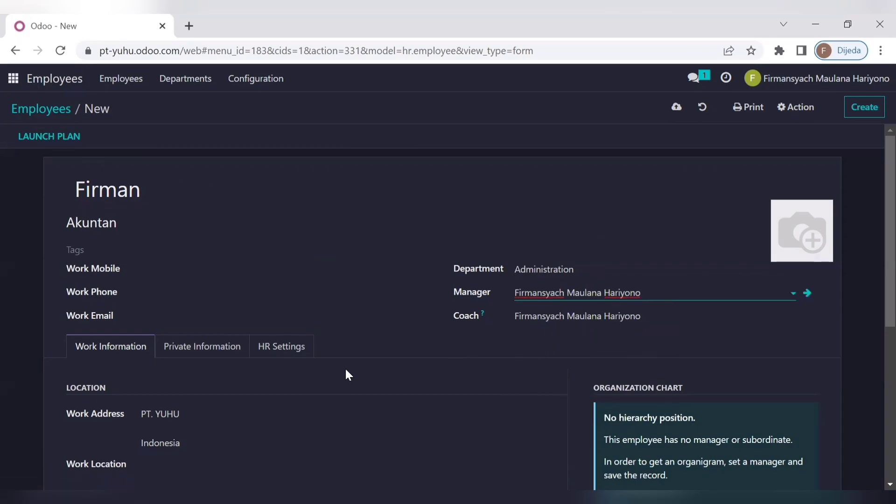
Review the employee's private information and HR settings, and save the record by starting another blank one
{"action": "scroll", "coordinate": [228, 385], "scroll_direction": "down", "scroll_amount": 3}
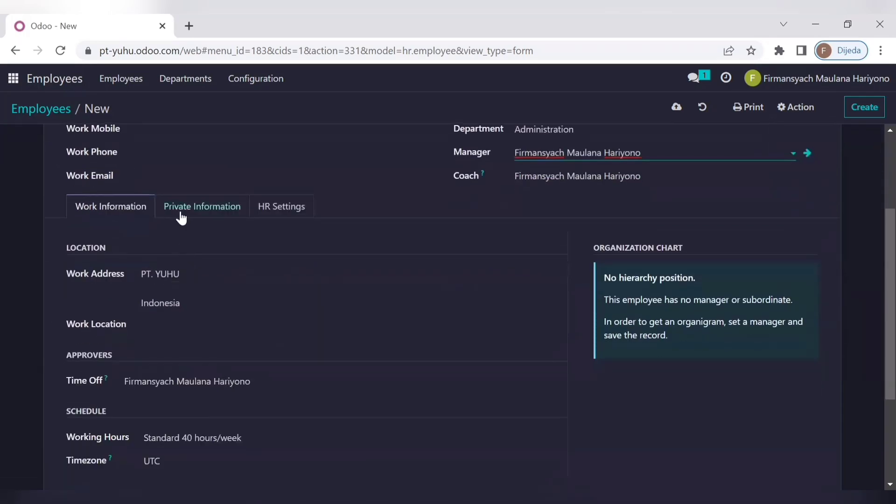
{"action": "left_click", "coordinate": [182, 216]}
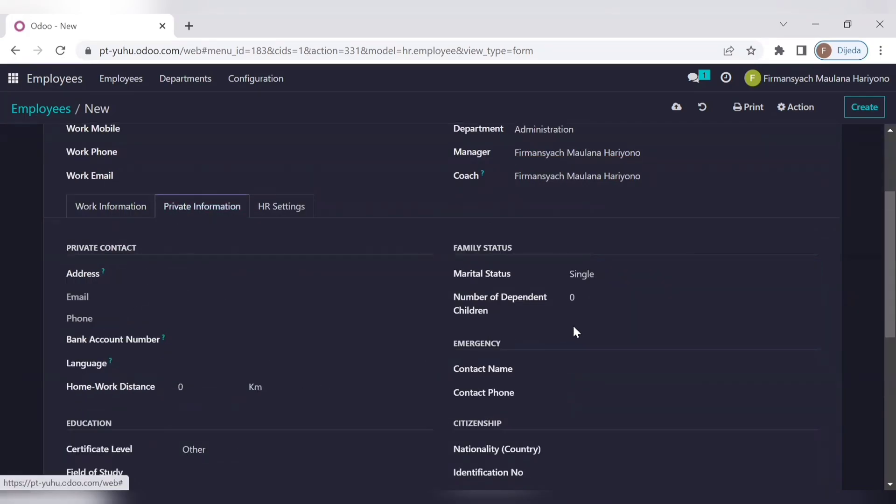
{"action": "left_click", "coordinate": [285, 207]}
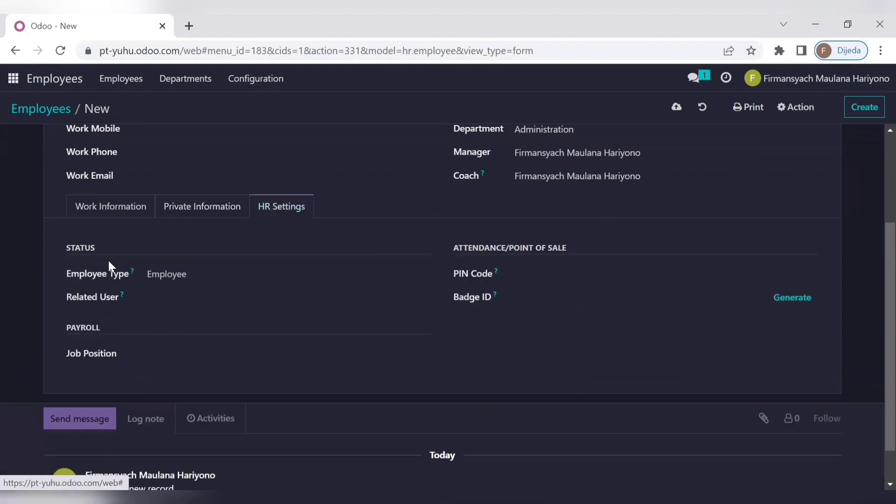
{"action": "scroll", "coordinate": [257, 278], "scroll_direction": "up", "scroll_amount": 3}
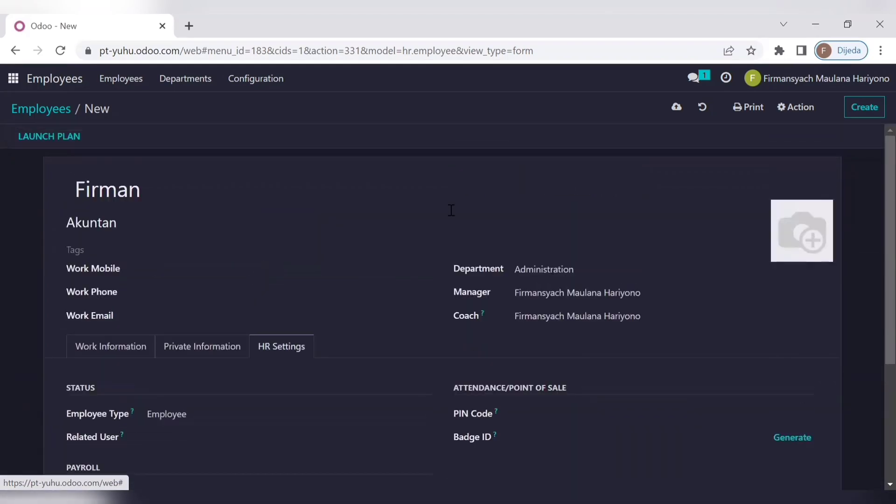
{"action": "left_click", "coordinate": [855, 110]}
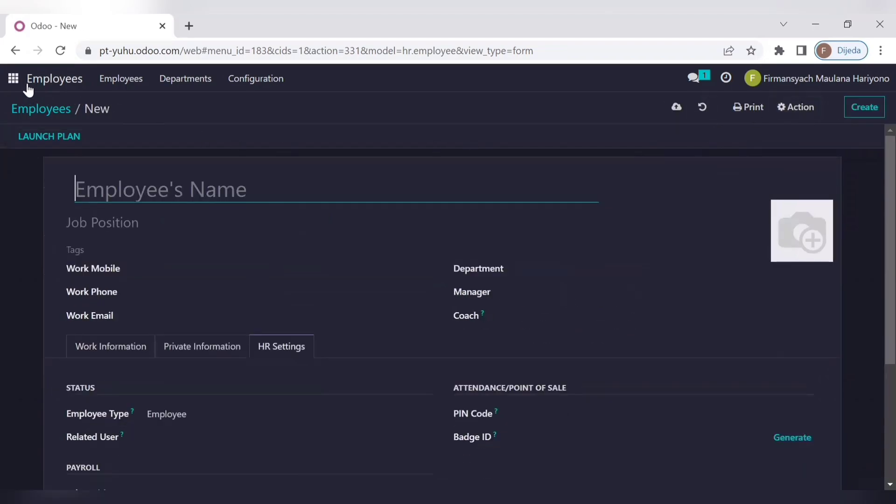
Check the Employees overview for the newly added Akuntan record and return to the app overview
{"action": "left_click", "coordinate": [12, 79]}
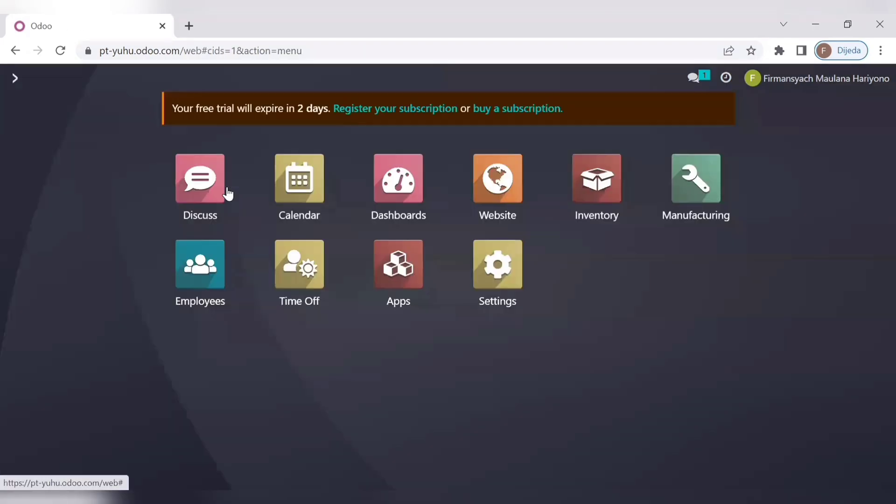
{"action": "left_click", "coordinate": [225, 264]}
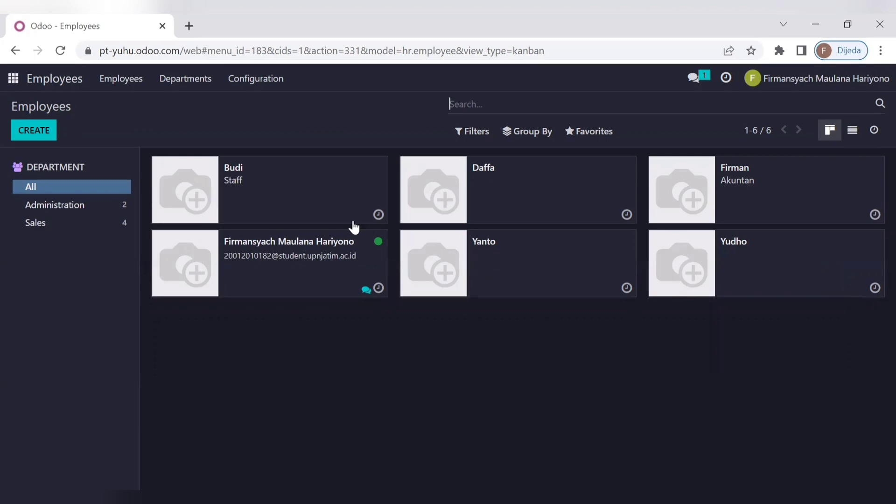
{"action": "left_click", "coordinate": [12, 81]}
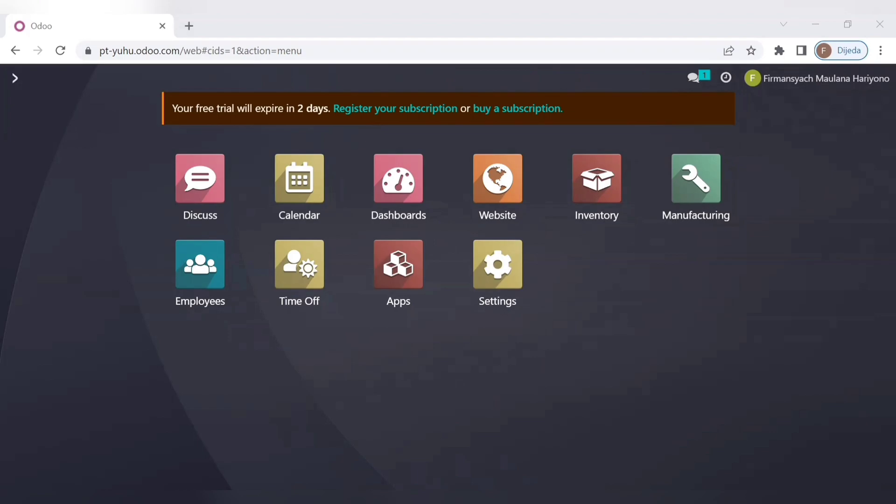
{"action": "left_click", "coordinate": [315, 435]}
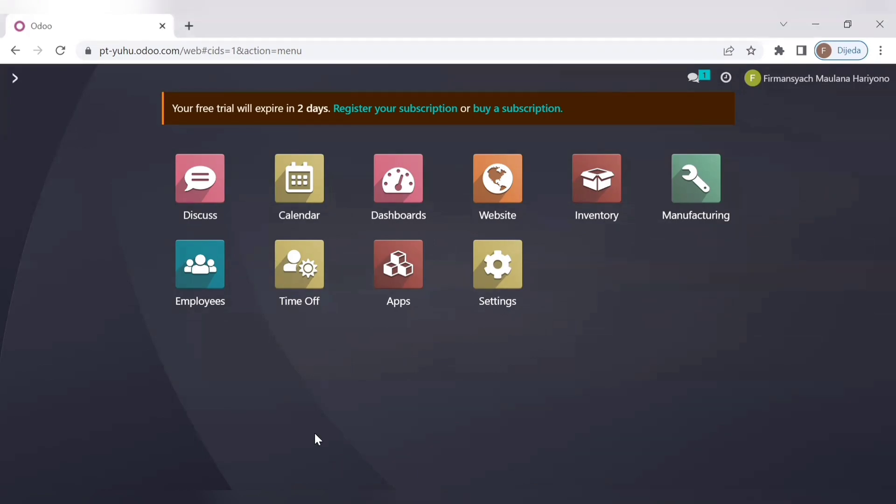
Start a new time off type in the Time Off configuration and name it Cuti Hari Besar
{"action": "left_click", "coordinate": [301, 295]}
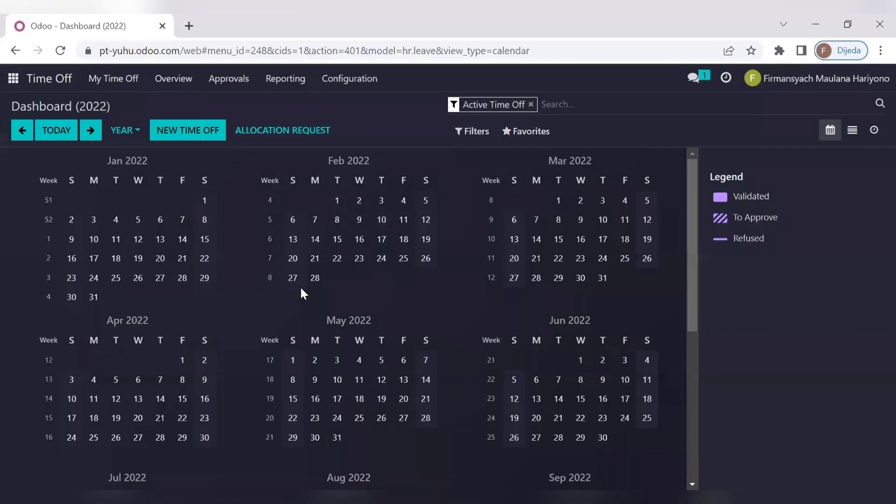
{"action": "left_click", "coordinate": [355, 89]}
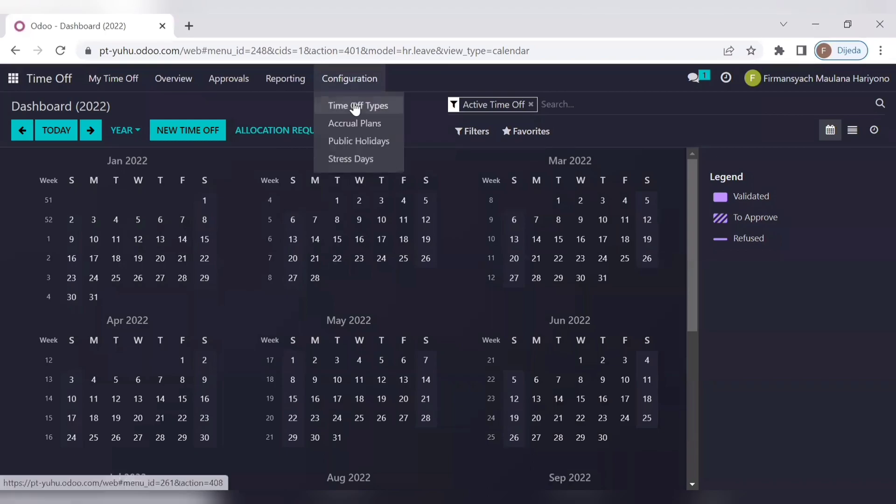
{"action": "left_click", "coordinate": [356, 107]}
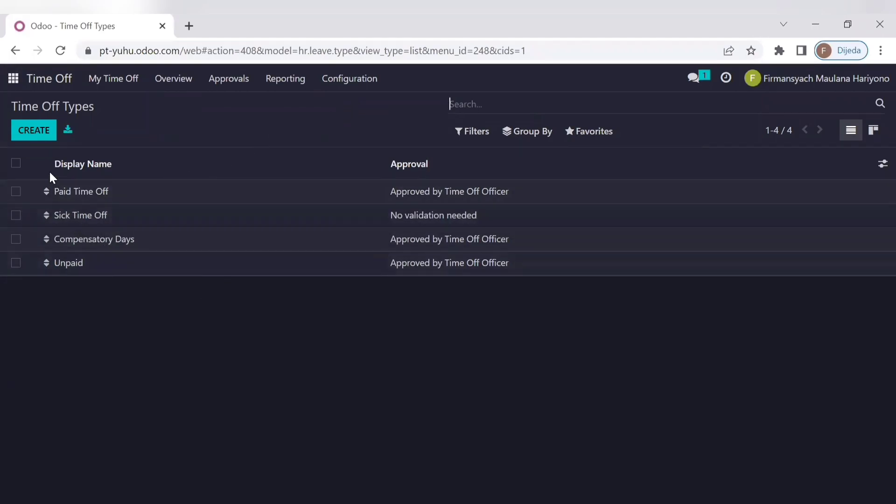
{"action": "left_click", "coordinate": [28, 132]}
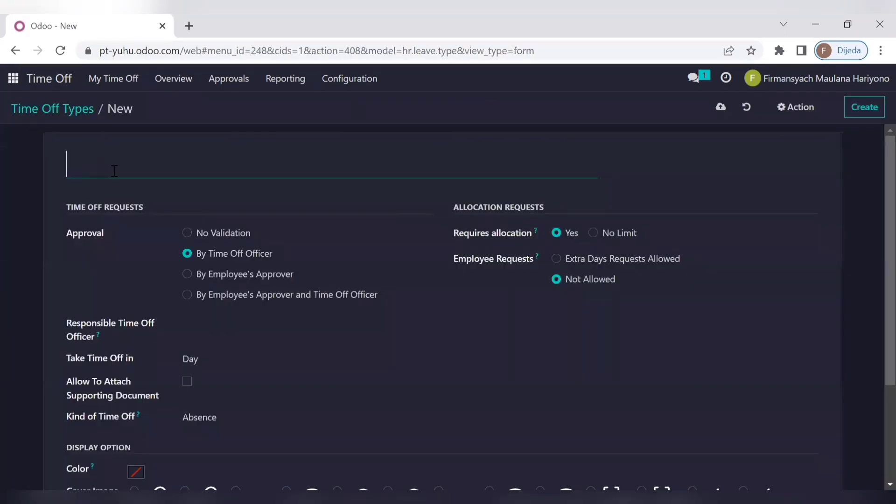
{"action": "type", "text": "Cuti Hari "}
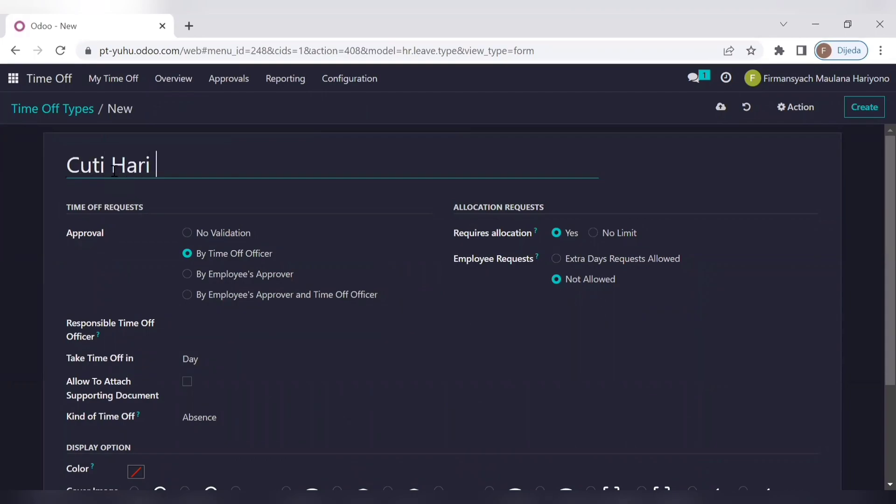
{"action": "type", "text": "Besar"}
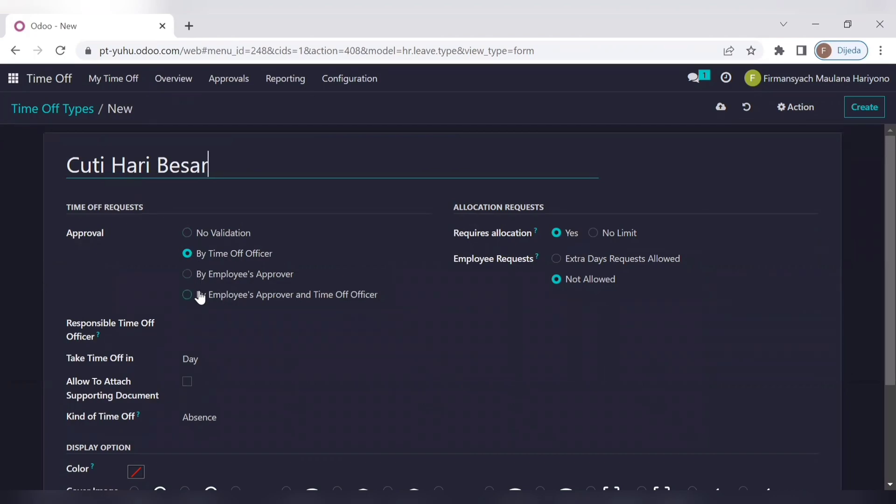
Set approval to By Employee's Approver and Time Off Officer, with the signed-in user as responsible time off officer
{"action": "left_click", "coordinate": [198, 297]}
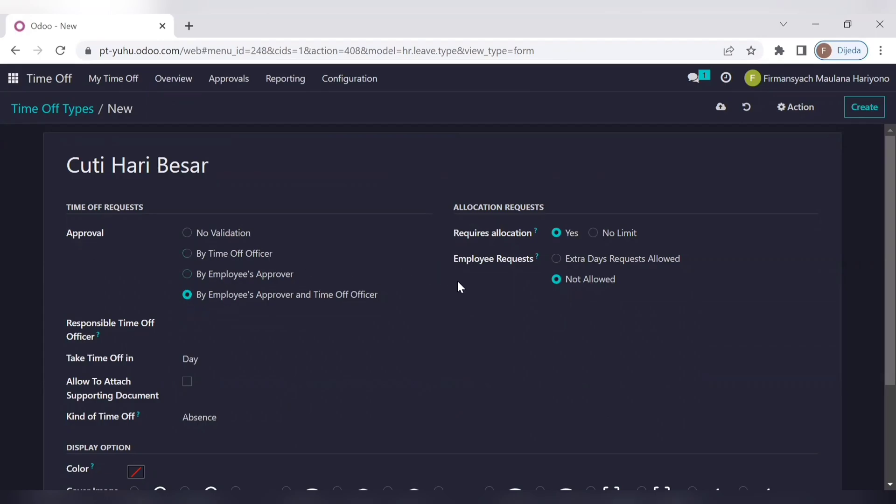
{"action": "scroll", "coordinate": [456, 280], "scroll_direction": "down", "scroll_amount": 2}
{"action": "left_click", "coordinate": [252, 256]}
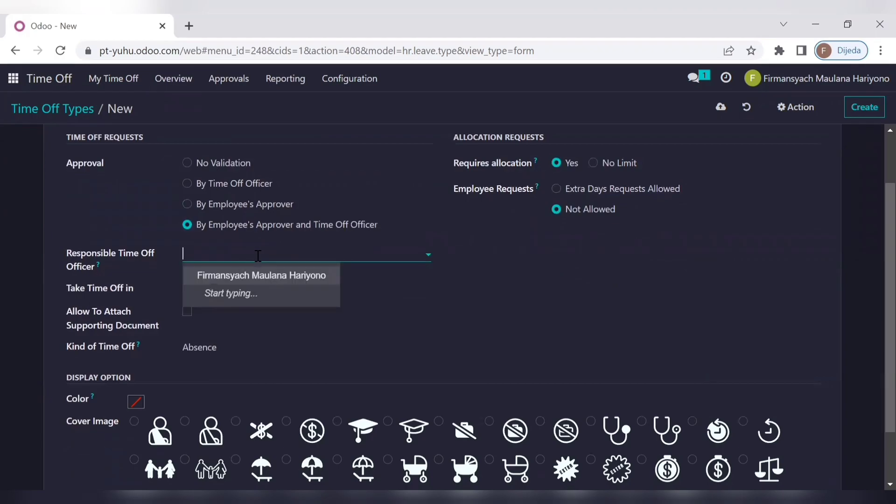
{"action": "left_click", "coordinate": [270, 280]}
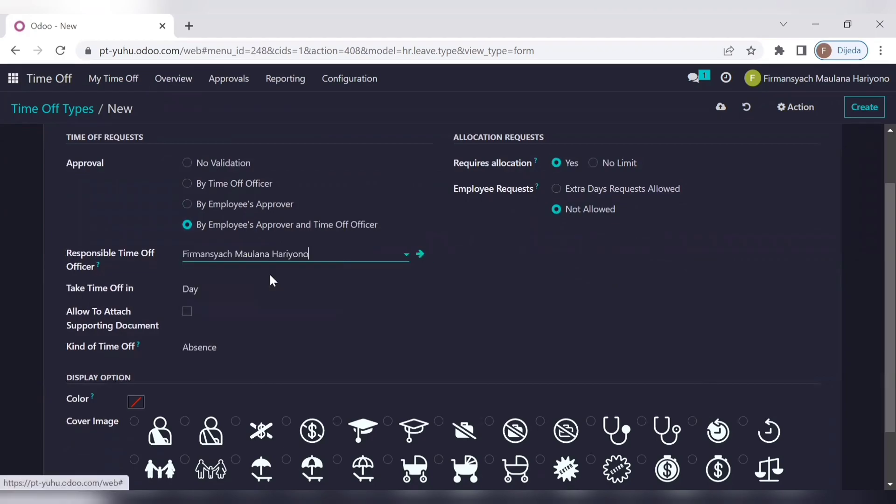
Save the new time off type and return to the list of time off types
{"action": "scroll", "coordinate": [346, 304], "scroll_direction": "up", "scroll_amount": 2}
{"action": "left_click", "coordinate": [872, 108]}
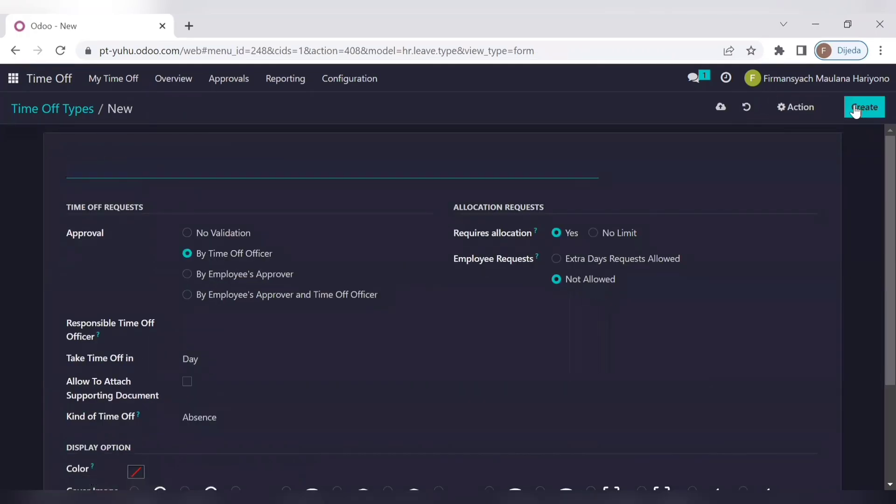
{"action": "left_click", "coordinate": [25, 108]}
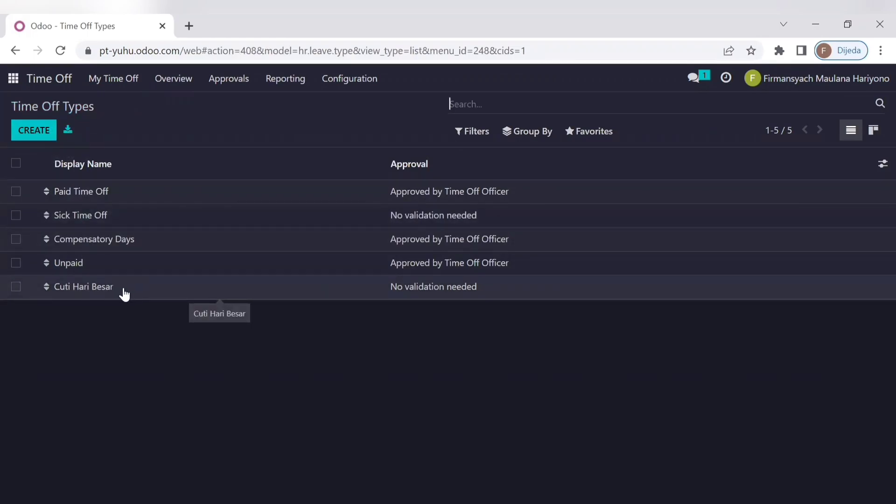
Reopen the Cuti Hari Besar time off type, rename it Cuti Hari Libur and set its approval to By Time Off Officer
{"action": "left_click", "coordinate": [15, 81]}
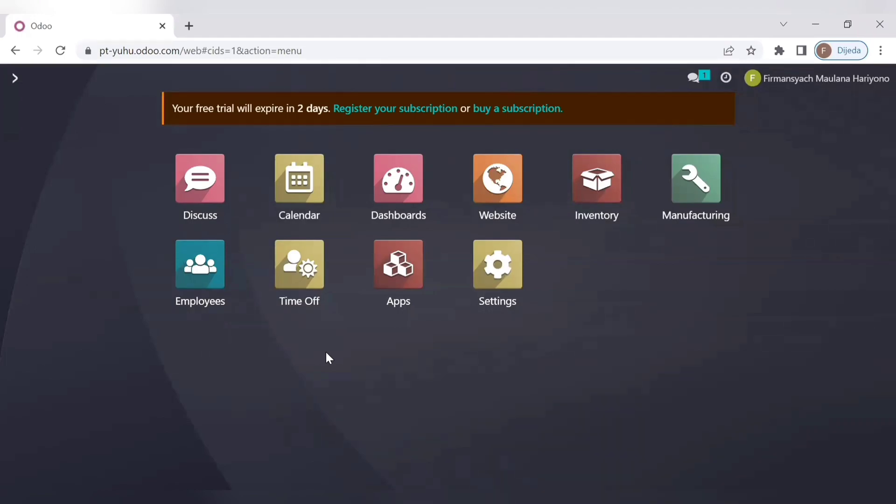
{"action": "left_click", "coordinate": [301, 283]}
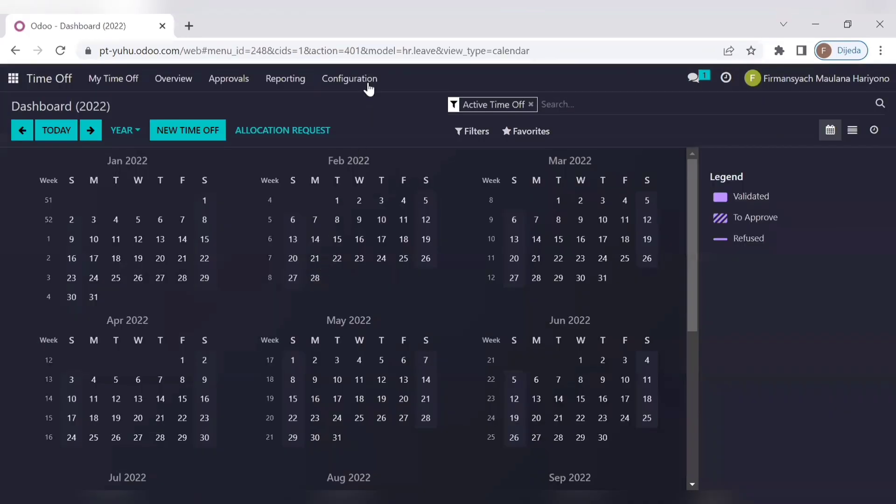
{"action": "left_click", "coordinate": [368, 88]}
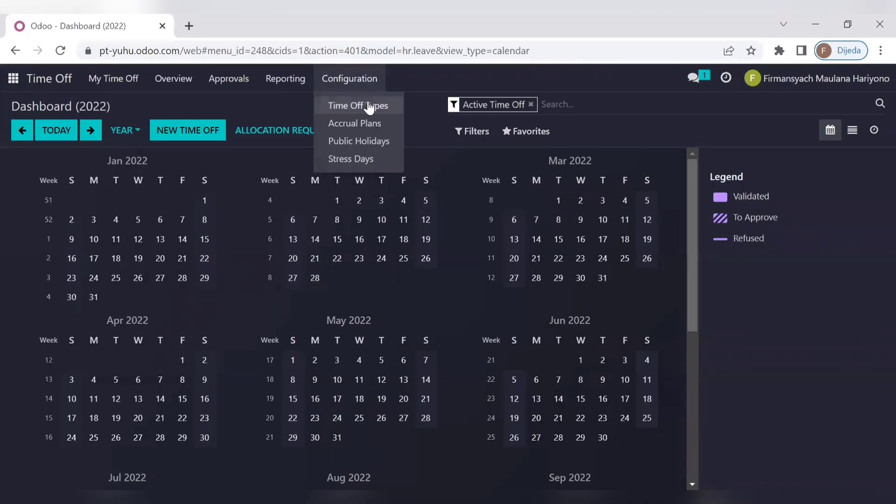
{"action": "left_click", "coordinate": [367, 105]}
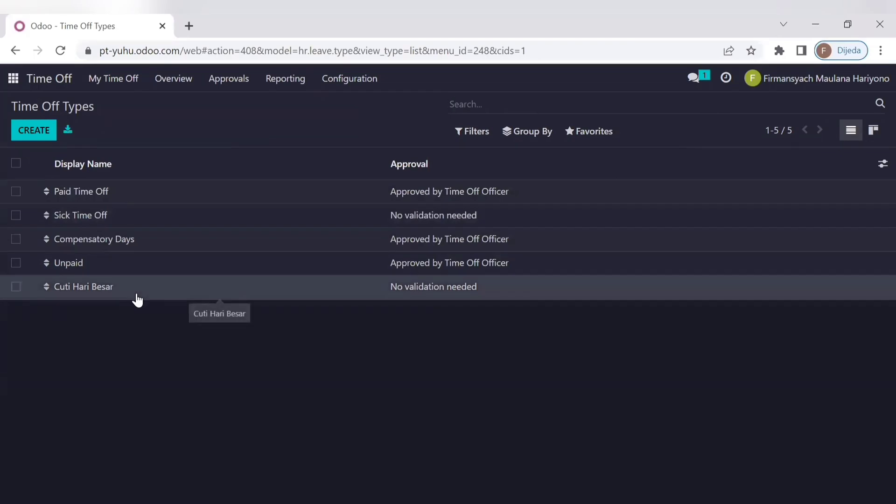
{"action": "left_click", "coordinate": [136, 294]}
{"action": "left_click_drag", "start_coordinate": [223, 188], "coordinate": [156, 196]}
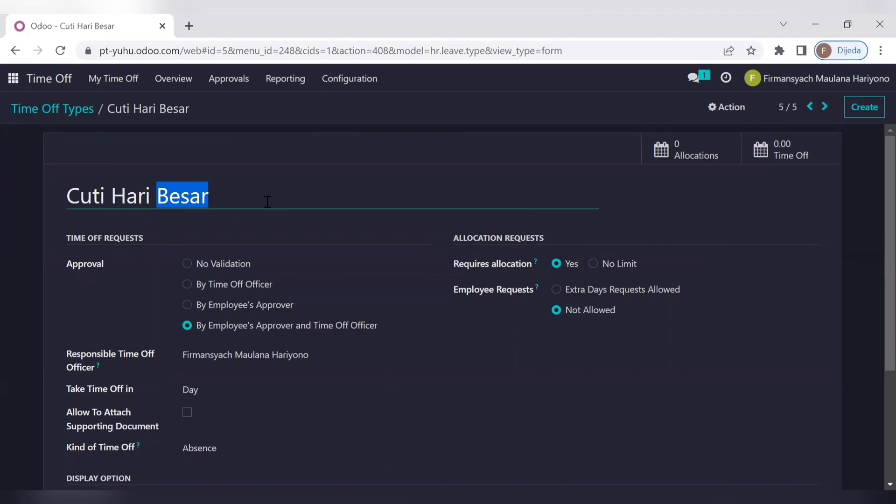
{"action": "type", "text": "Libur"}
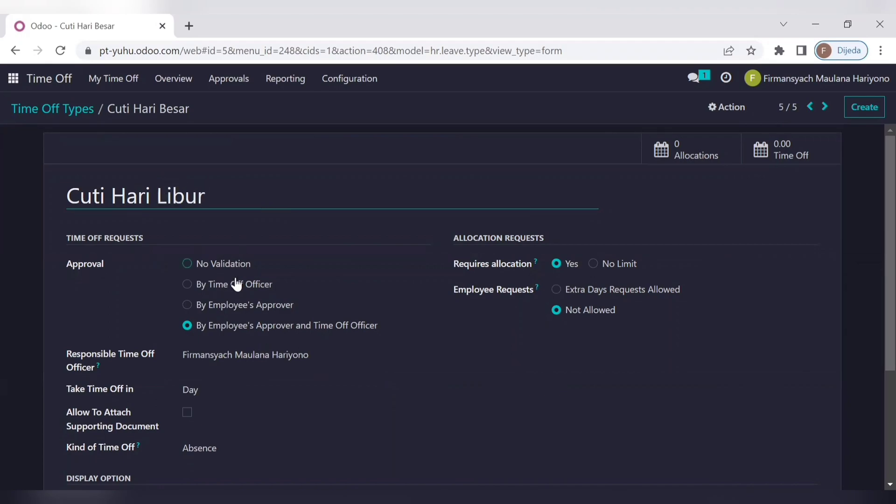
{"action": "left_click", "coordinate": [223, 286]}
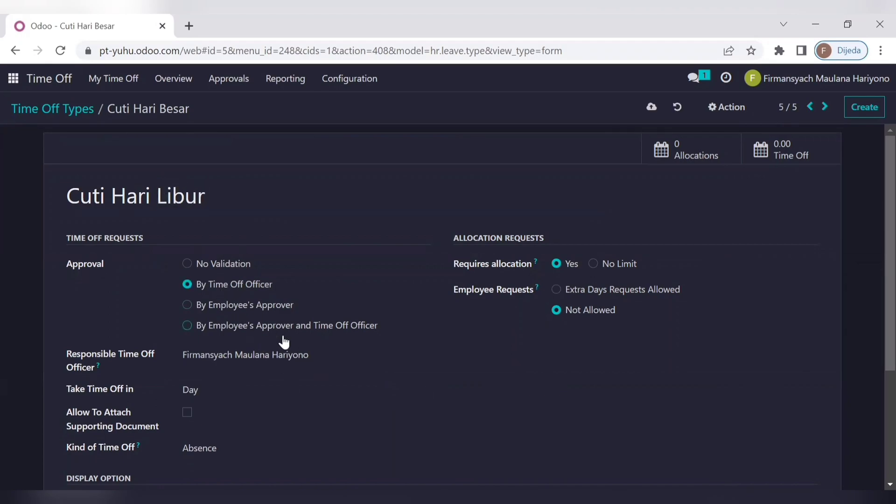
Save the edited Cuti Hari Libur time off type and return to the list of time off types
{"action": "scroll", "coordinate": [363, 362], "scroll_direction": "down", "scroll_amount": 3}
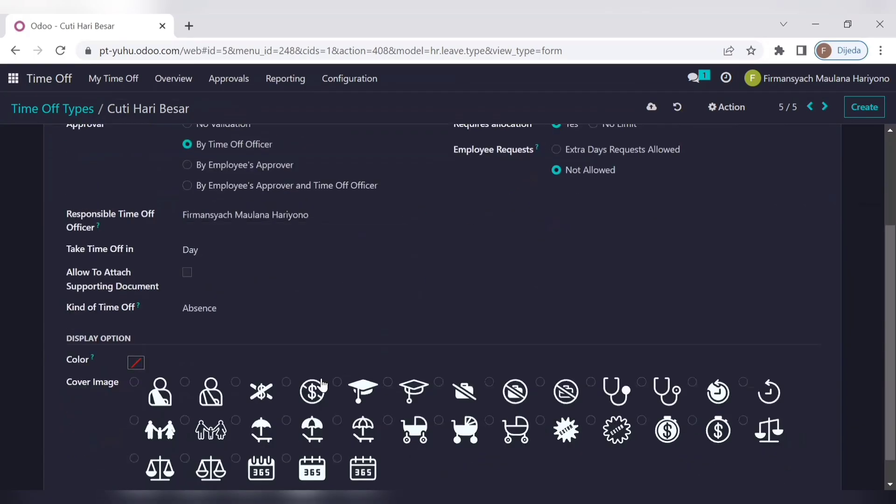
{"action": "scroll", "coordinate": [221, 345], "scroll_direction": "down", "scroll_amount": 2}
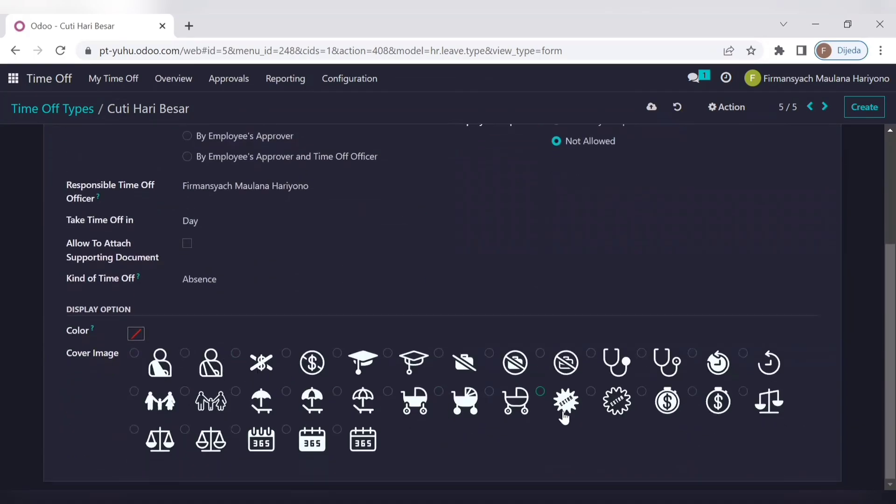
{"action": "scroll", "coordinate": [565, 417], "scroll_direction": "up", "scroll_amount": 4}
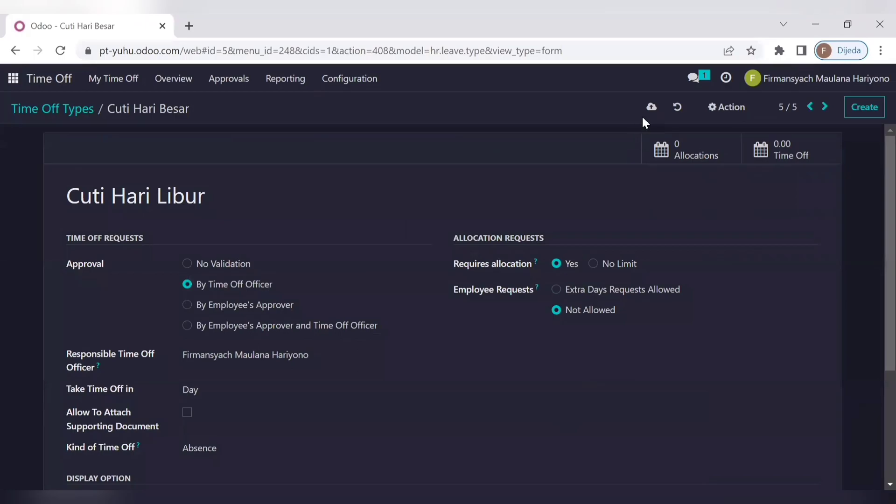
{"action": "left_click", "coordinate": [647, 112]}
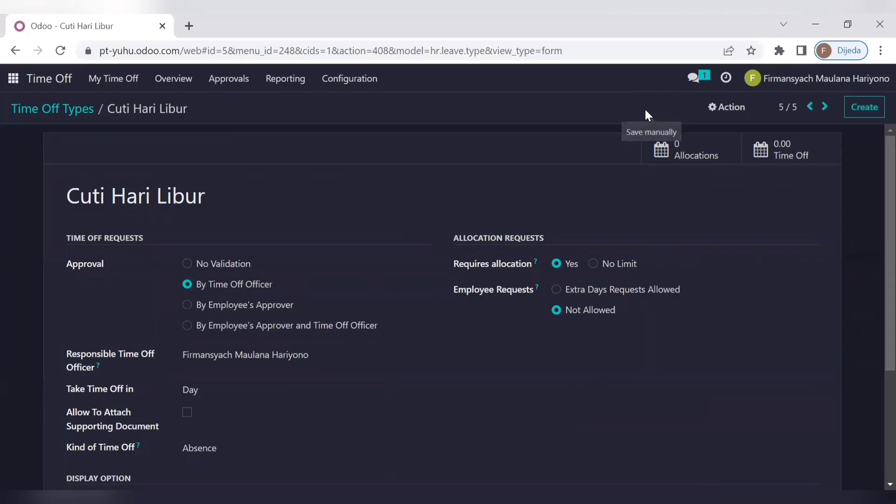
{"action": "left_click", "coordinate": [77, 110]}
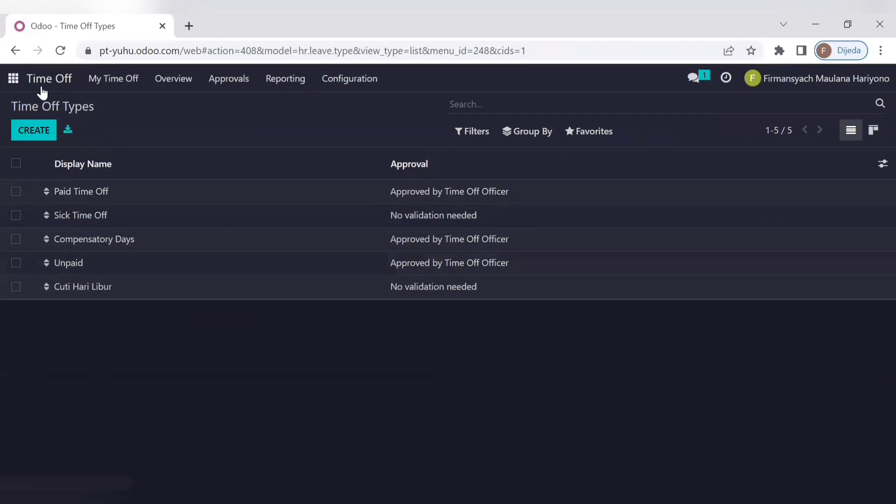
Reopen the list of time off types from the Time Off app and delete the Cuti Hari Libur type
{"action": "left_click", "coordinate": [13, 78]}
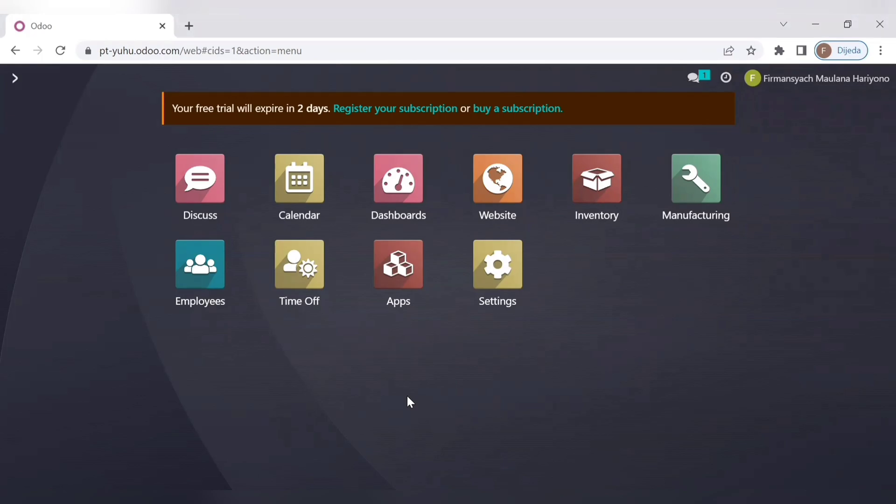
{"action": "left_click", "coordinate": [299, 281]}
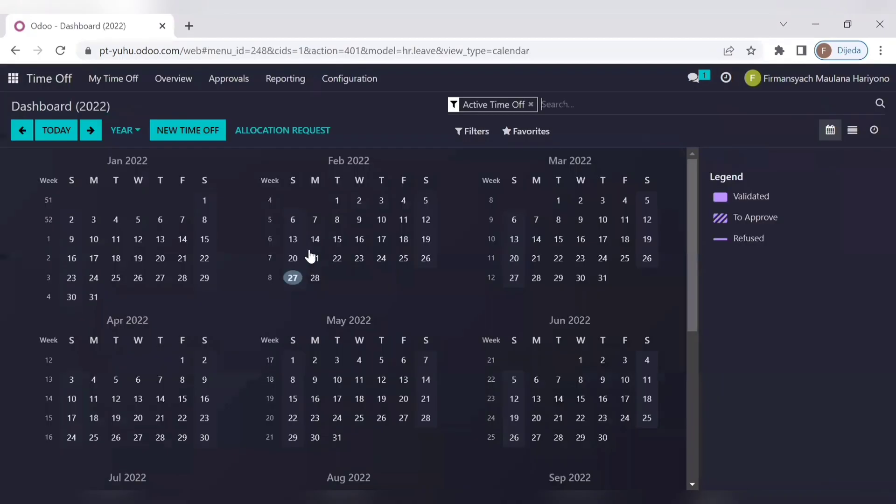
{"action": "left_click", "coordinate": [372, 89]}
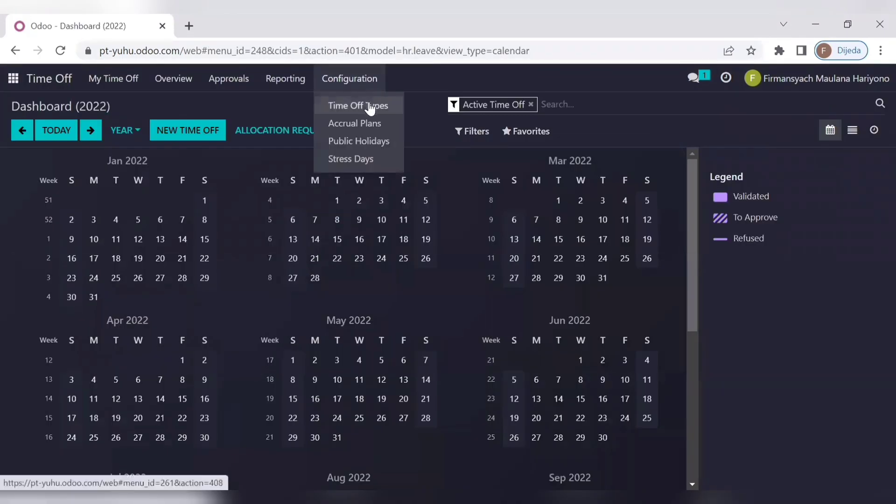
{"action": "left_click", "coordinate": [371, 106]}
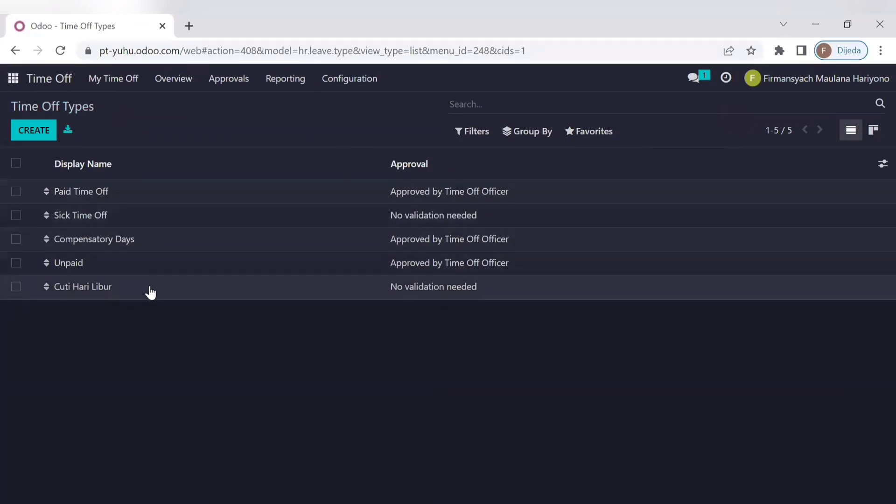
{"action": "left_click", "coordinate": [16, 287]}
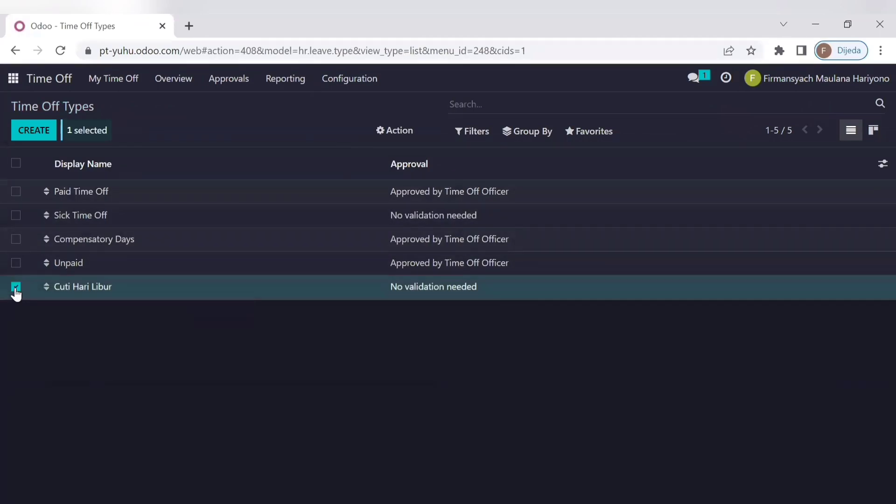
{"action": "left_click", "coordinate": [378, 134]}
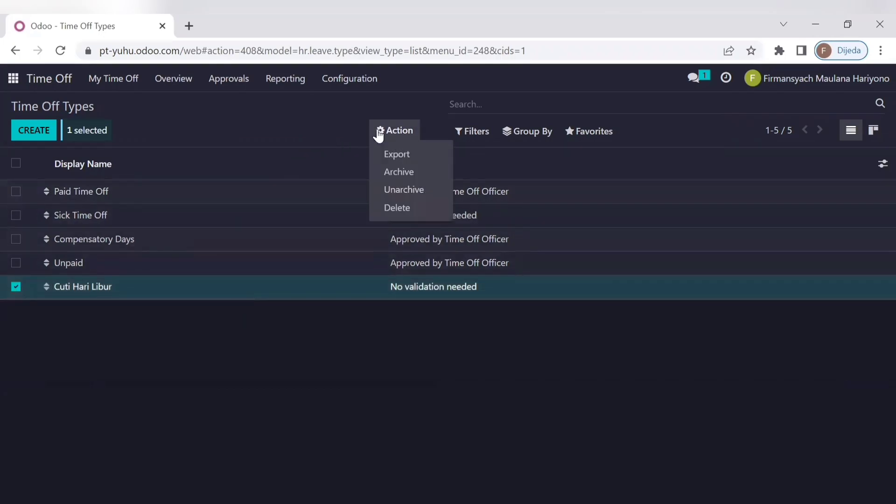
{"action": "left_click", "coordinate": [387, 211]}
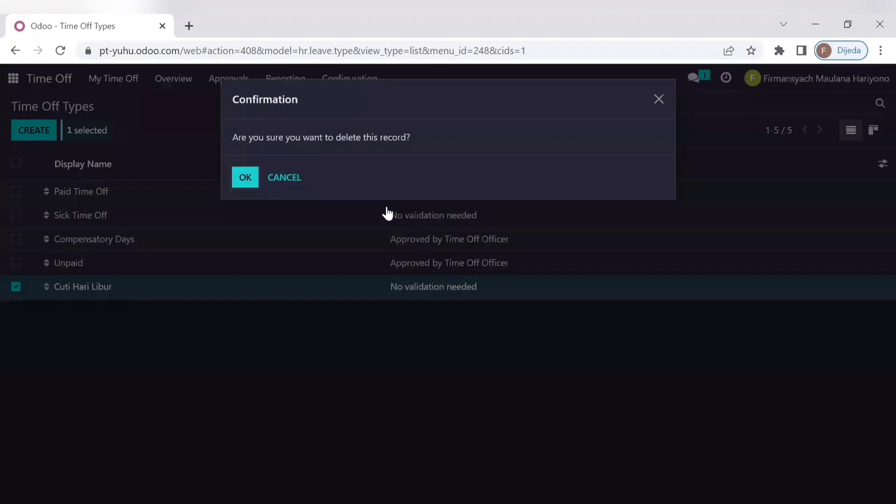
{"action": "left_click", "coordinate": [252, 179]}
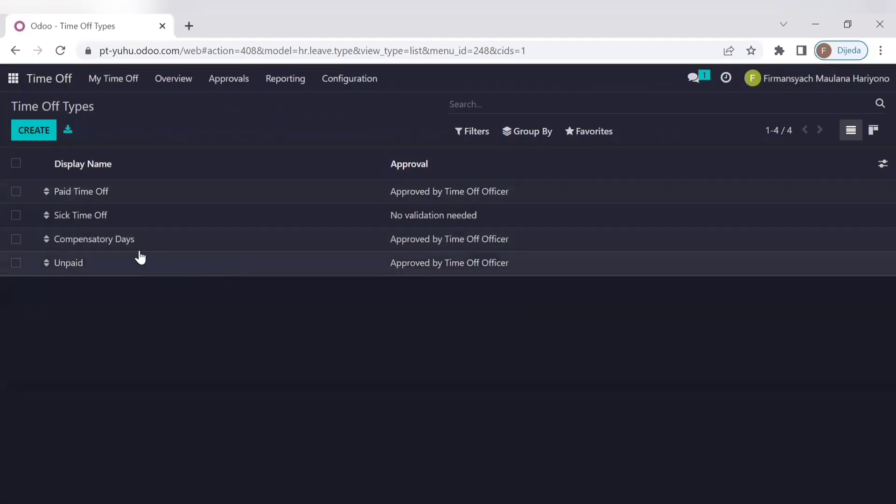
Start a new time off request from the Time Off dashboard with the type Sick Time Off
{"action": "left_click", "coordinate": [15, 80]}
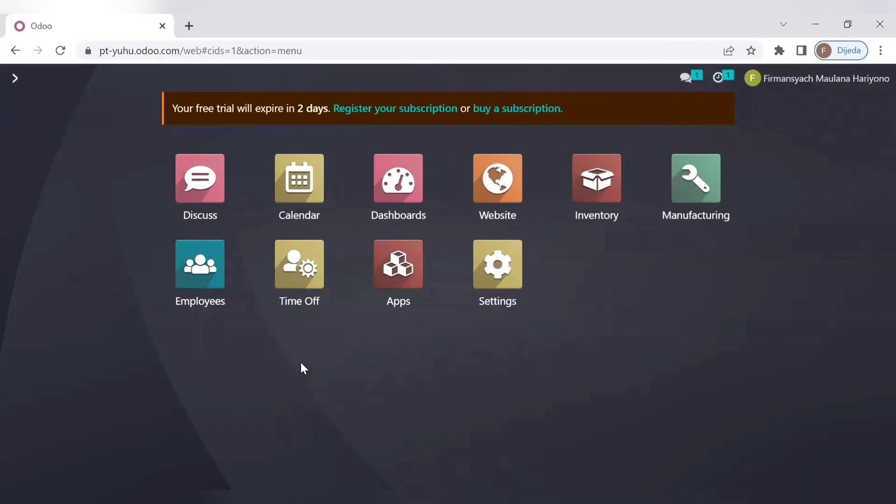
{"action": "left_click", "coordinate": [300, 283]}
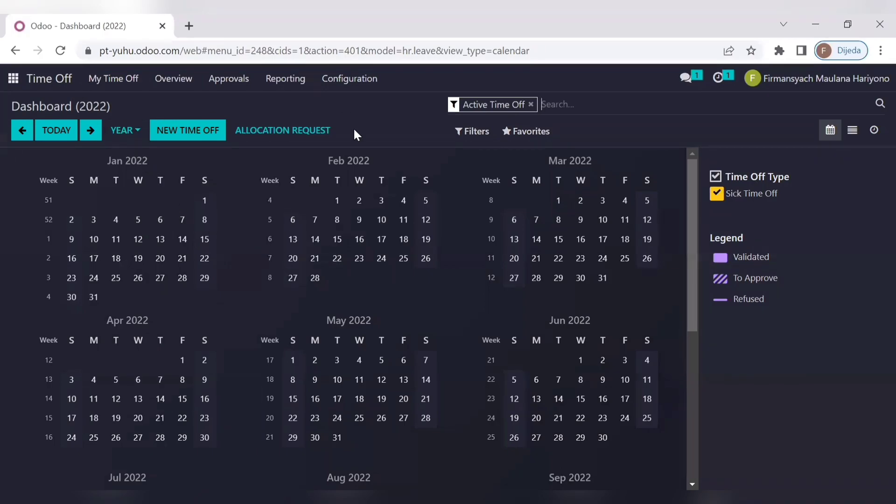
{"action": "left_click", "coordinate": [182, 133]}
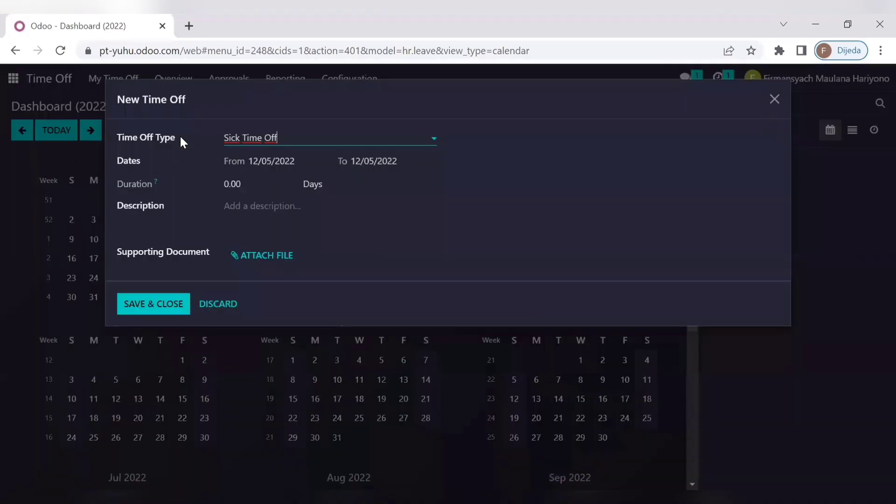
{"action": "left_click", "coordinate": [435, 136]}
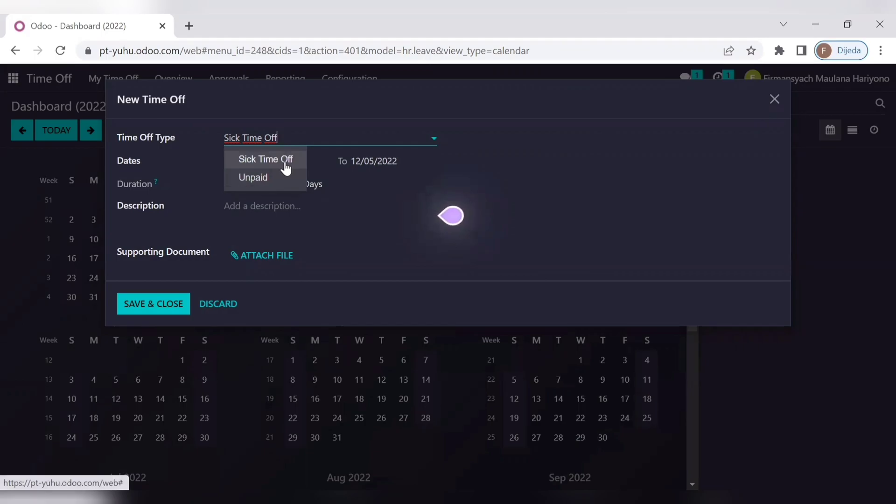
{"action": "left_click", "coordinate": [286, 168]}
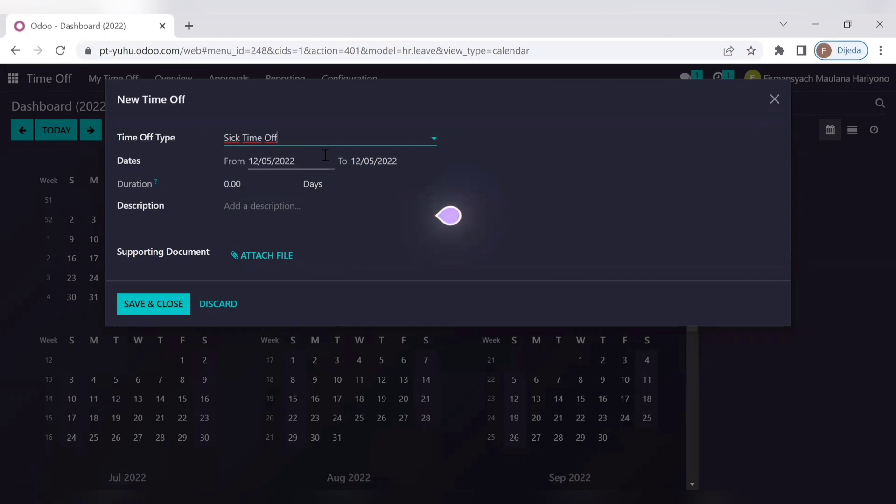
Set the request's dates from 12/08/2022 to 12/11/2022
{"action": "left_click", "coordinate": [297, 169]}
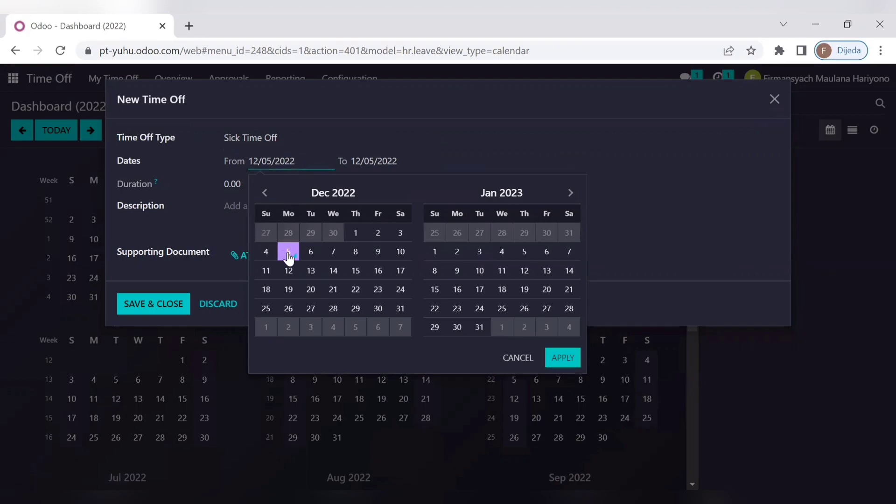
{"action": "left_click", "coordinate": [354, 254]}
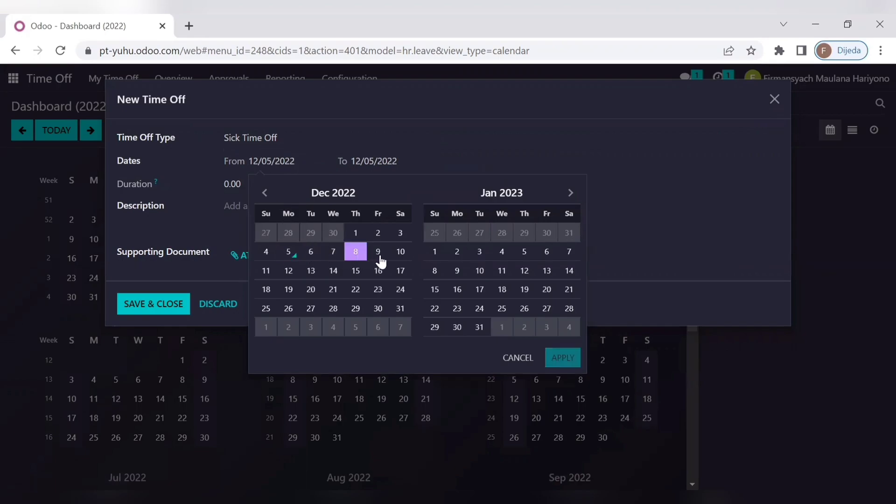
{"action": "left_click", "coordinate": [267, 272]}
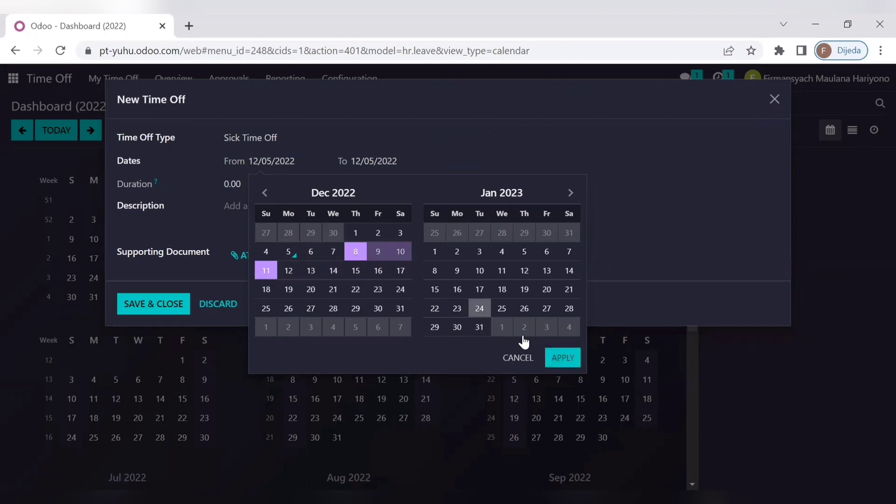
{"action": "left_click", "coordinate": [561, 359]}
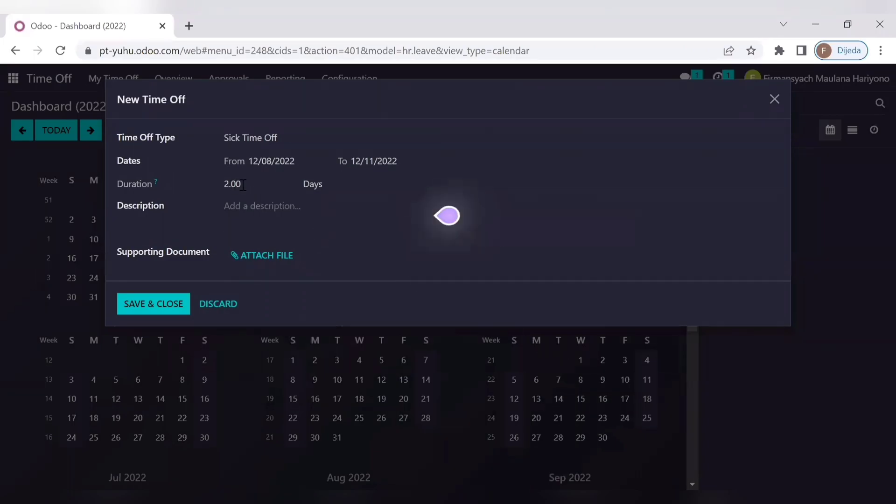
Describe the sick time off request as Sakit Lambung and save it
{"action": "left_click", "coordinate": [260, 216]}
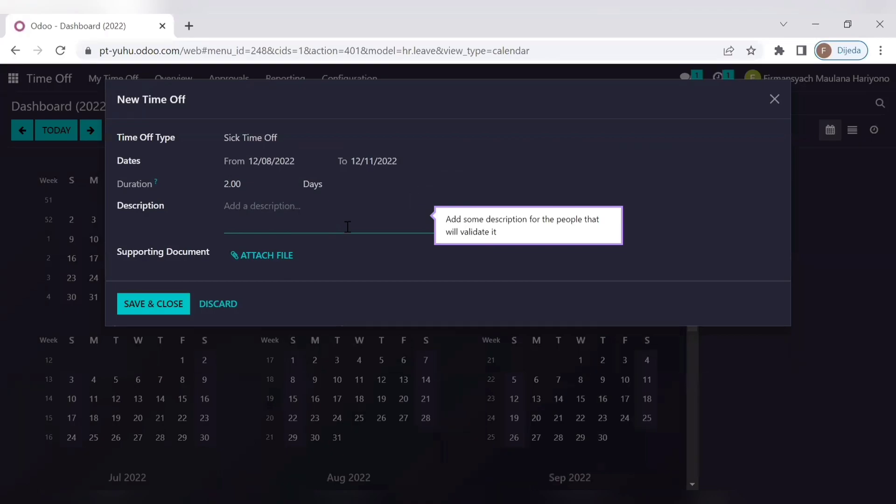
{"action": "type", "text": "Saki"}
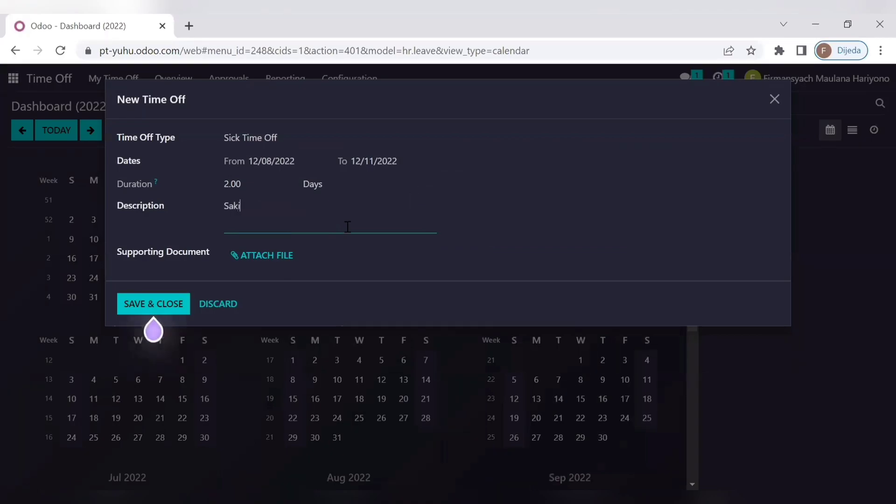
{"action": "type", "text": "t Lambung"}
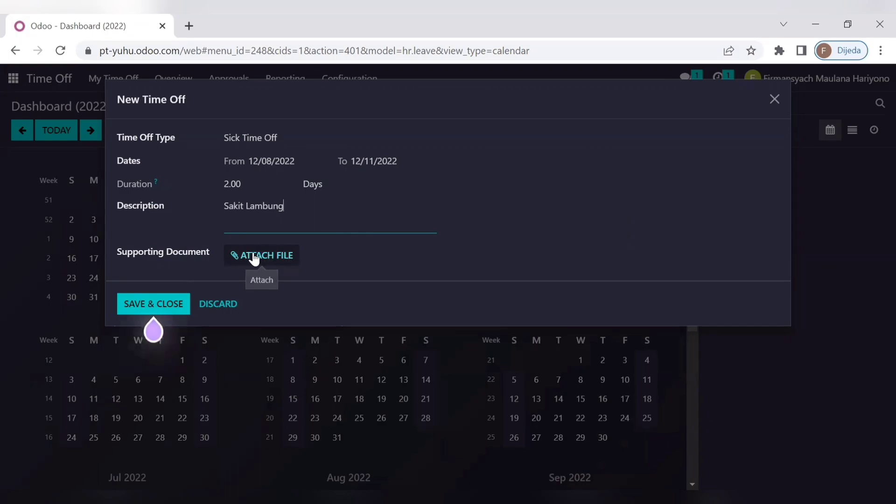
{"action": "left_click", "coordinate": [161, 306]}
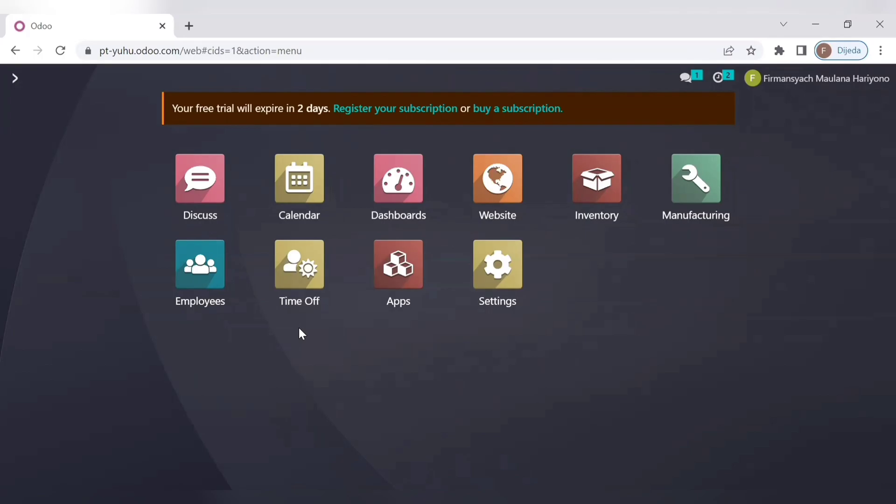
In the time off requests awaiting approval, approve the Sakit Lambung request and refuse the one starting 12/05/2022
{"action": "left_click", "coordinate": [298, 279]}
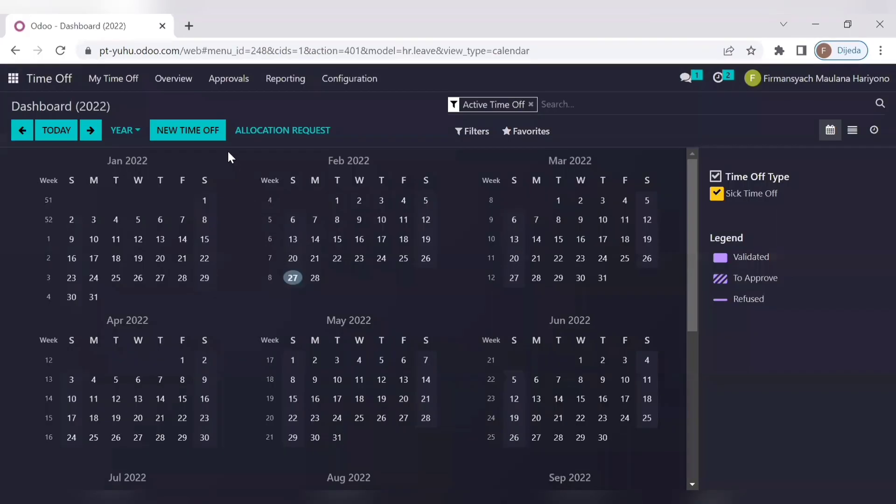
{"action": "left_click", "coordinate": [229, 80]}
{"action": "left_click", "coordinate": [231, 105]}
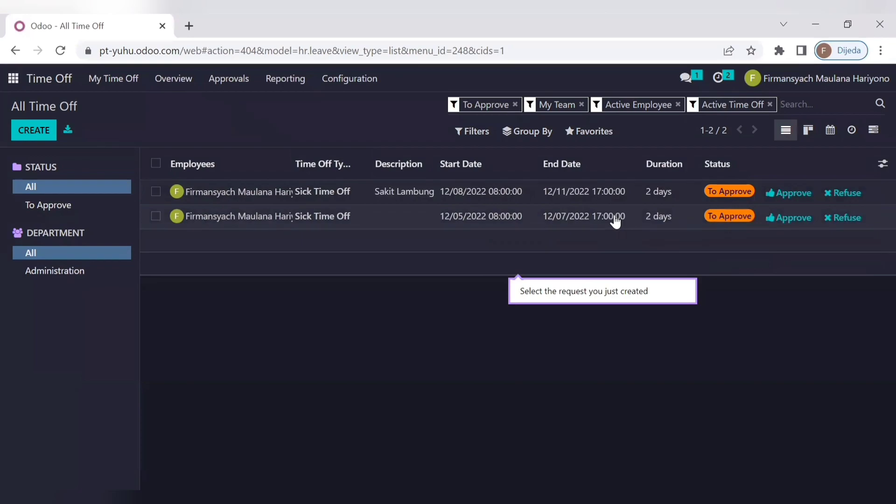
{"action": "left_click", "coordinate": [793, 196]}
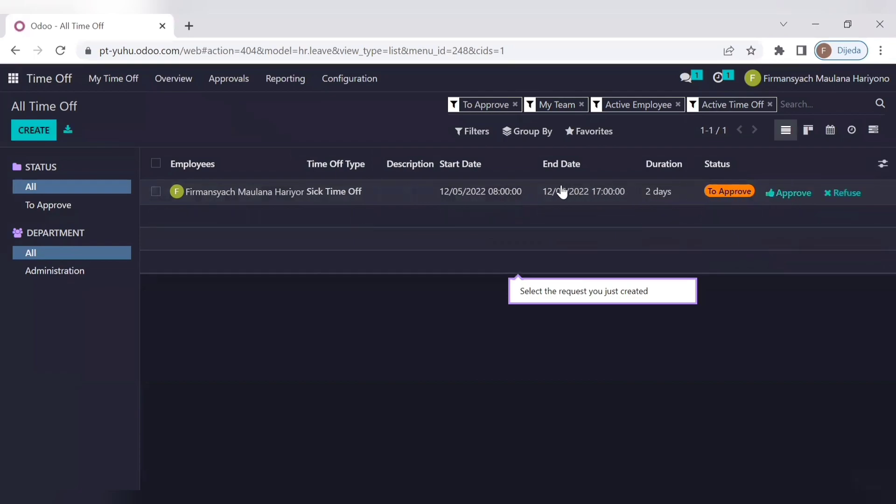
{"action": "left_click", "coordinate": [837, 195]}
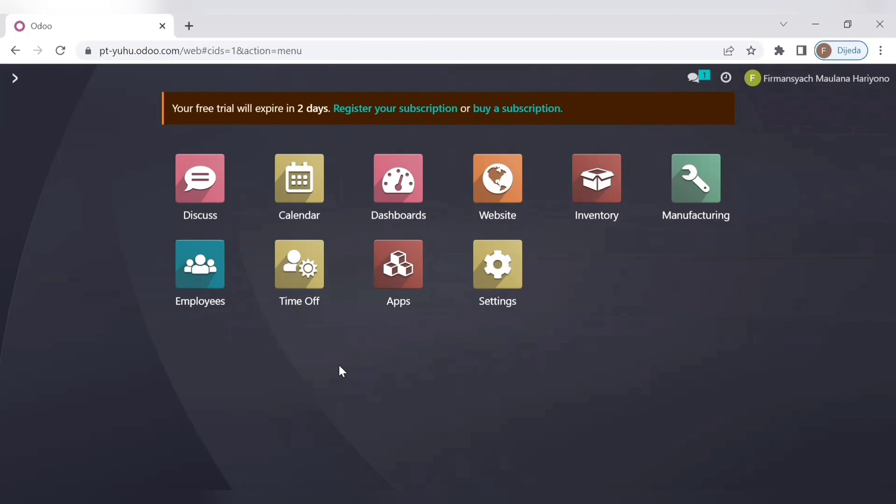
View the details of the December 5-7, 2022 sick time off from the Time Off dashboard calendar, then close them
{"action": "left_click", "coordinate": [297, 292]}
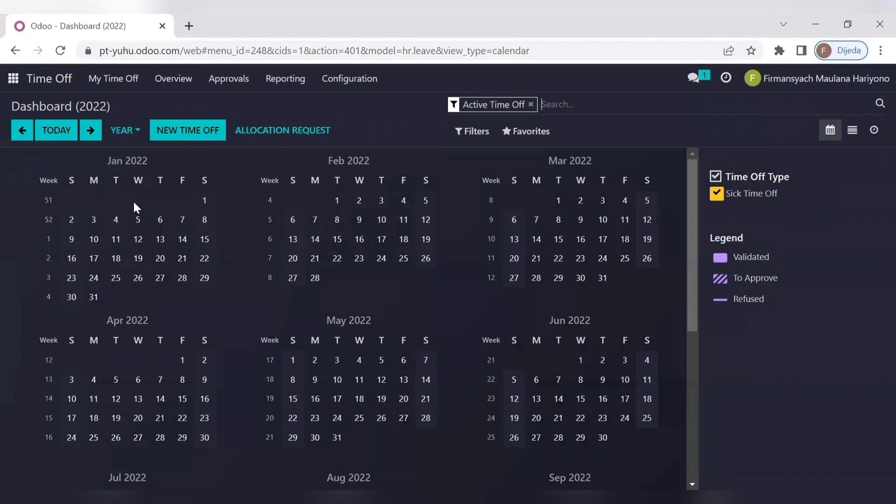
{"action": "scroll", "coordinate": [562, 315], "scroll_direction": "down", "scroll_amount": 3}
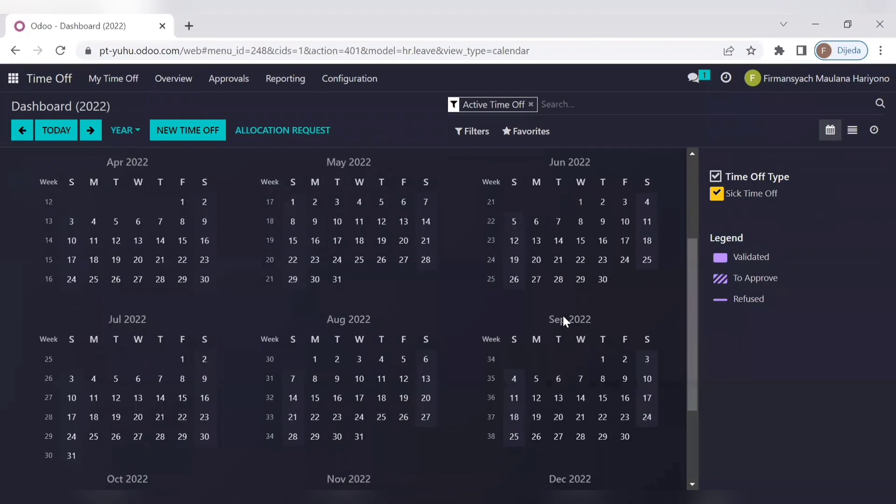
{"action": "scroll", "coordinate": [562, 315], "scroll_direction": "down", "scroll_amount": 3}
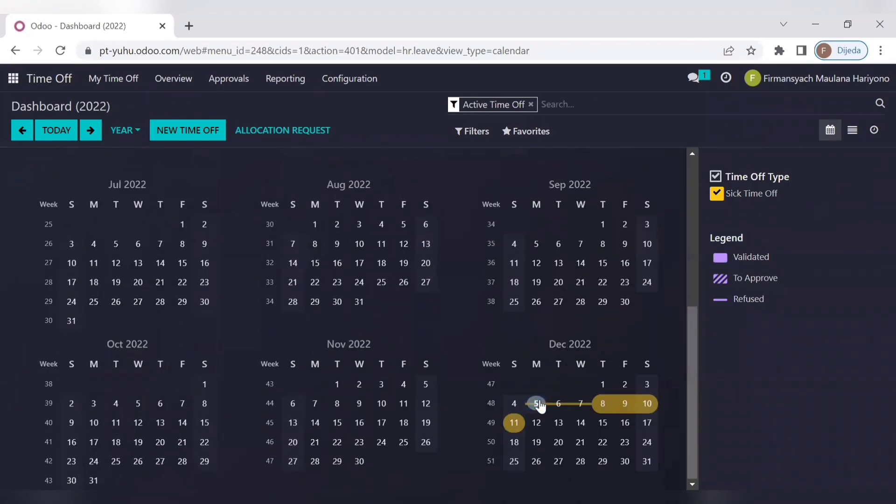
{"action": "left_click", "coordinate": [538, 404]}
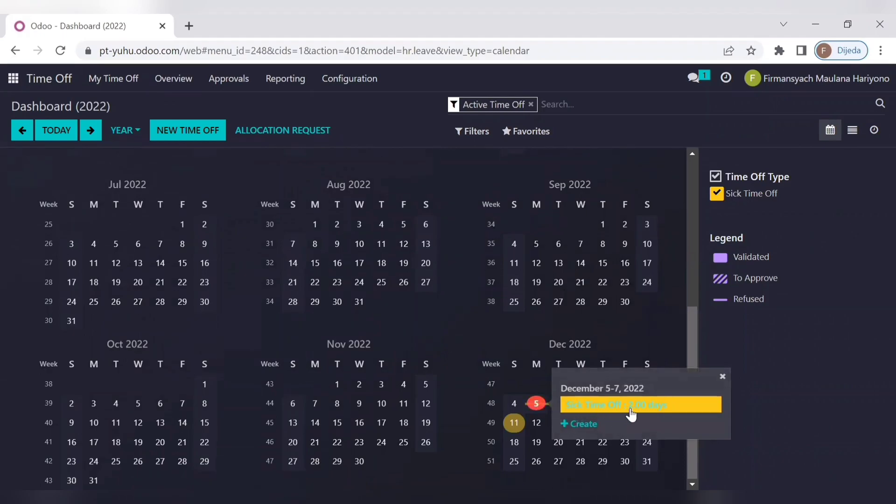
{"action": "left_click", "coordinate": [630, 412]}
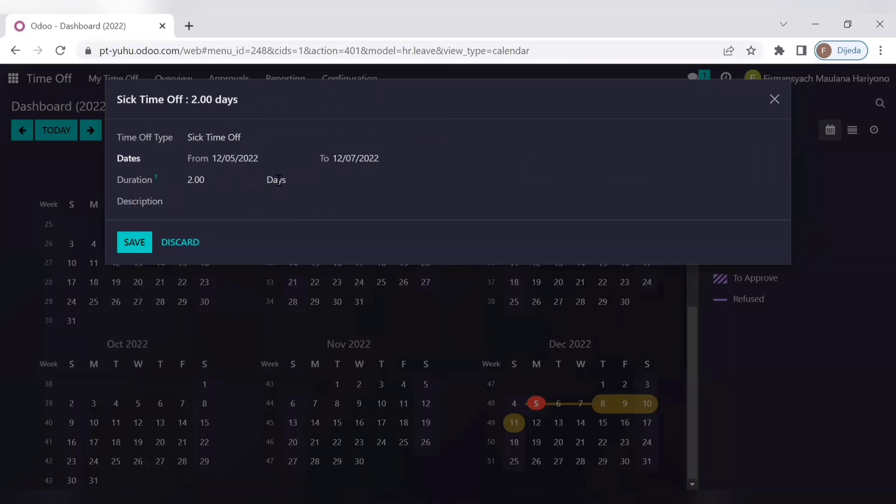
{"action": "left_click", "coordinate": [775, 100]}
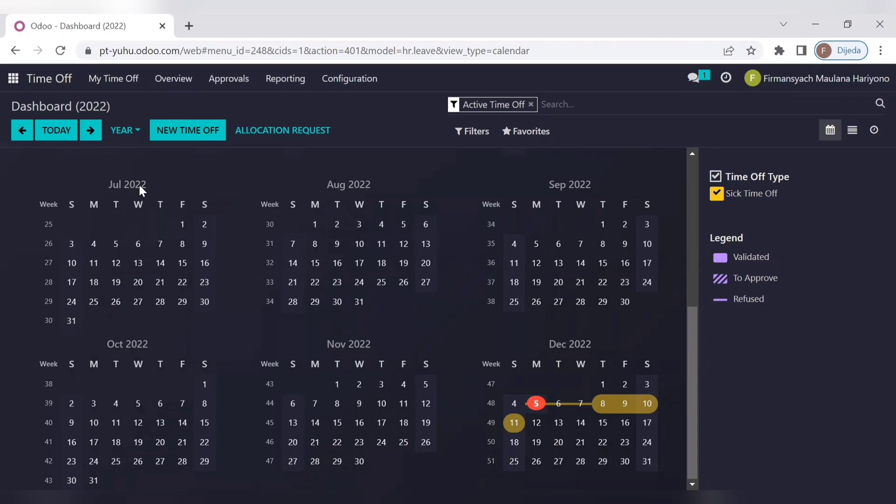
Check the status of the signed-in user's own time off requests, then return to the home screen
{"action": "scroll", "coordinate": [251, 310], "scroll_direction": "up", "scroll_amount": 5}
{"action": "scroll", "coordinate": [251, 309], "scroll_direction": "up", "scroll_amount": 1}
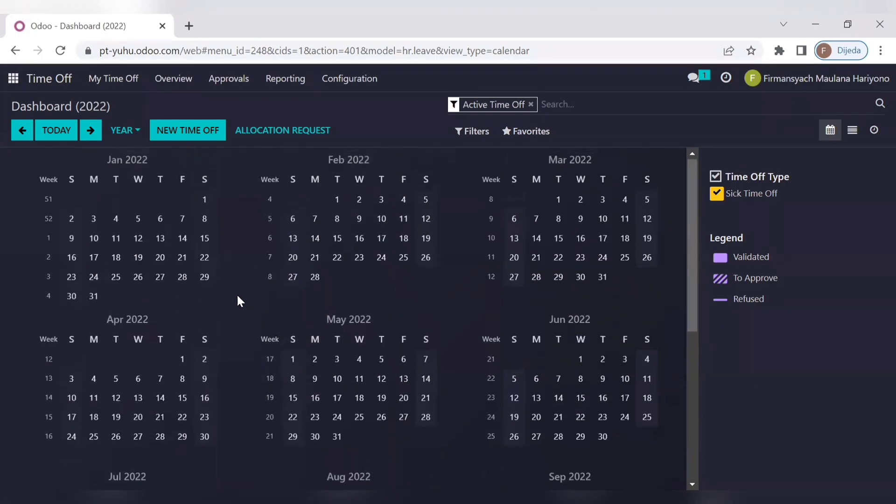
{"action": "left_click", "coordinate": [112, 89]}
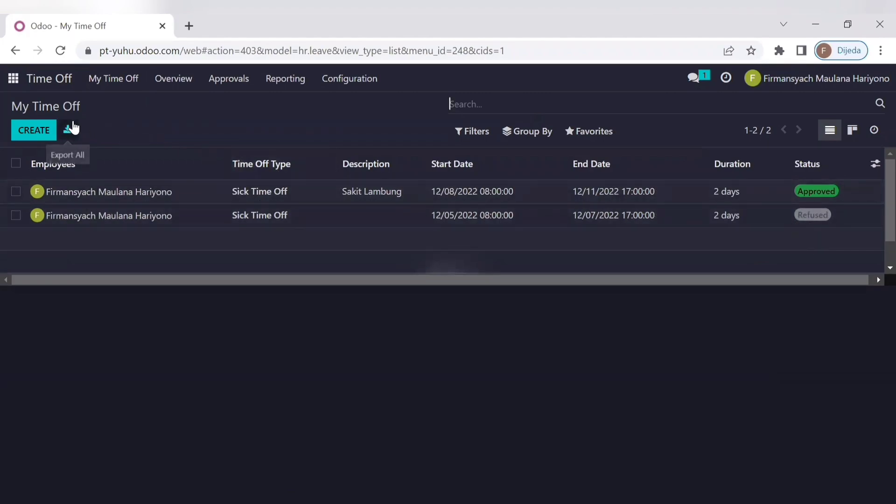
{"action": "left_click", "coordinate": [102, 89]}
{"action": "left_click", "coordinate": [113, 123]}
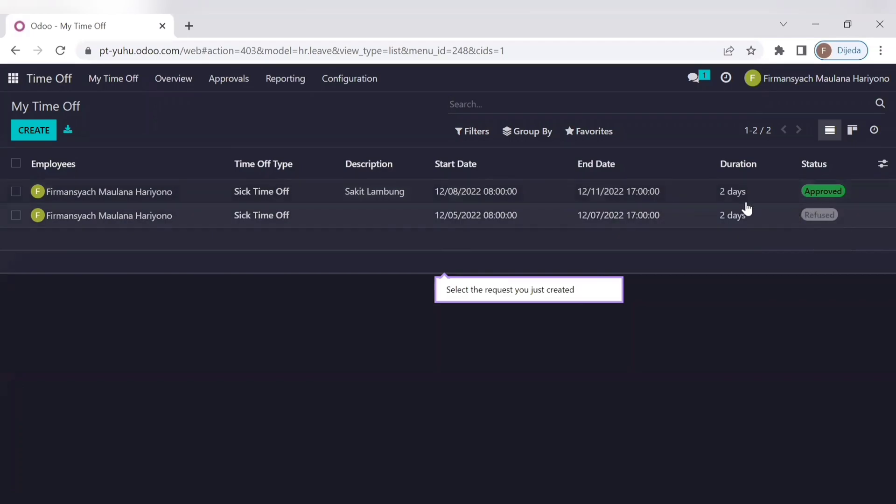
{"action": "left_click", "coordinate": [11, 79]}
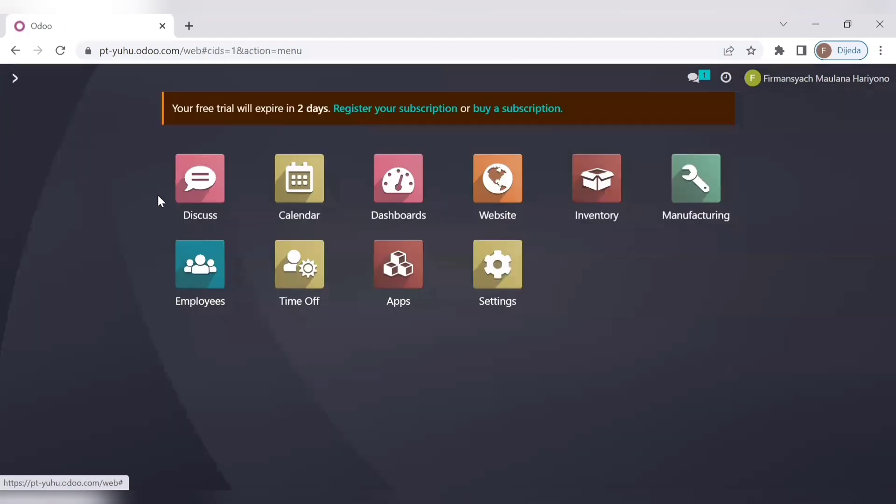